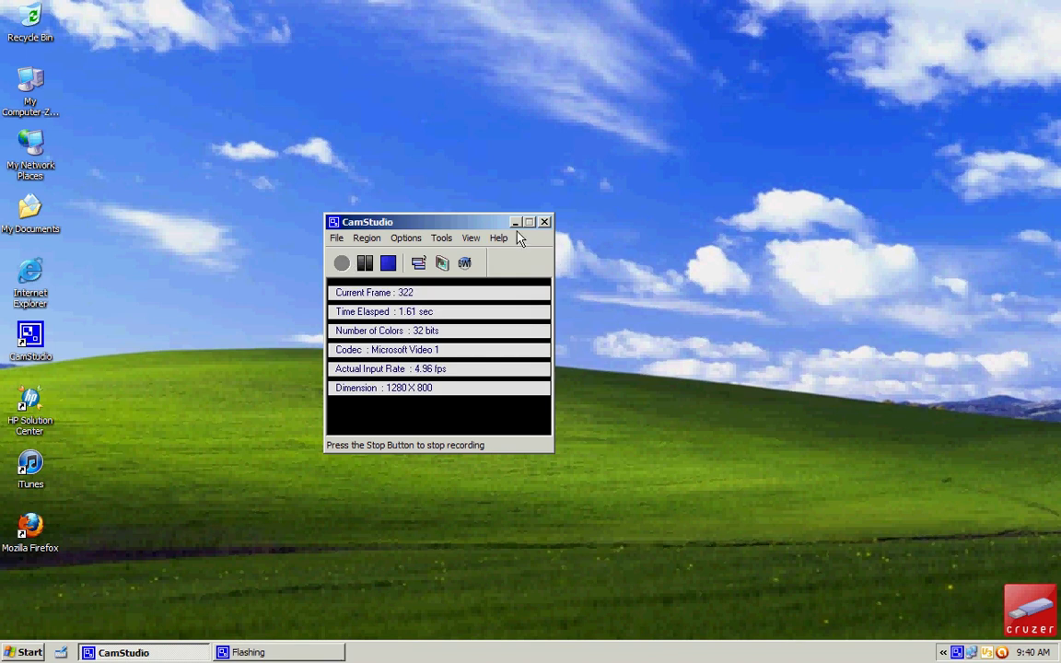
Minimize the recorder, look up the CRUZER (F:) removable drive in My Computer and close that window
{"action": "left_click", "coordinate": [515, 224]}
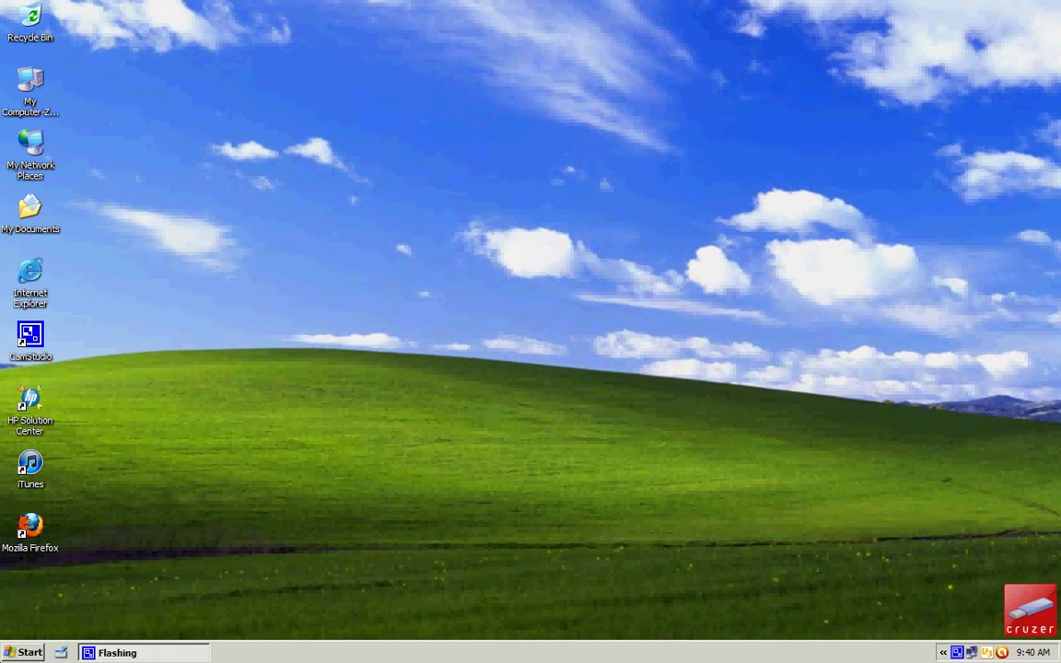
{"action": "left_click", "coordinate": [6, 655]}
{"action": "left_click", "coordinate": [5, 655]}
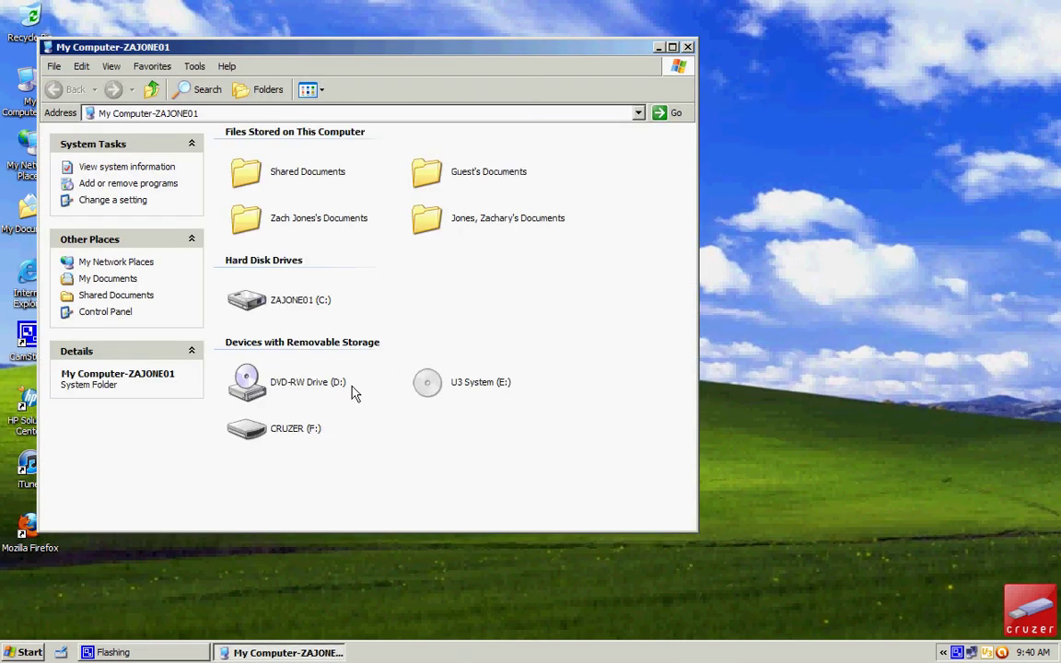
{"action": "left_click", "coordinate": [279, 436]}
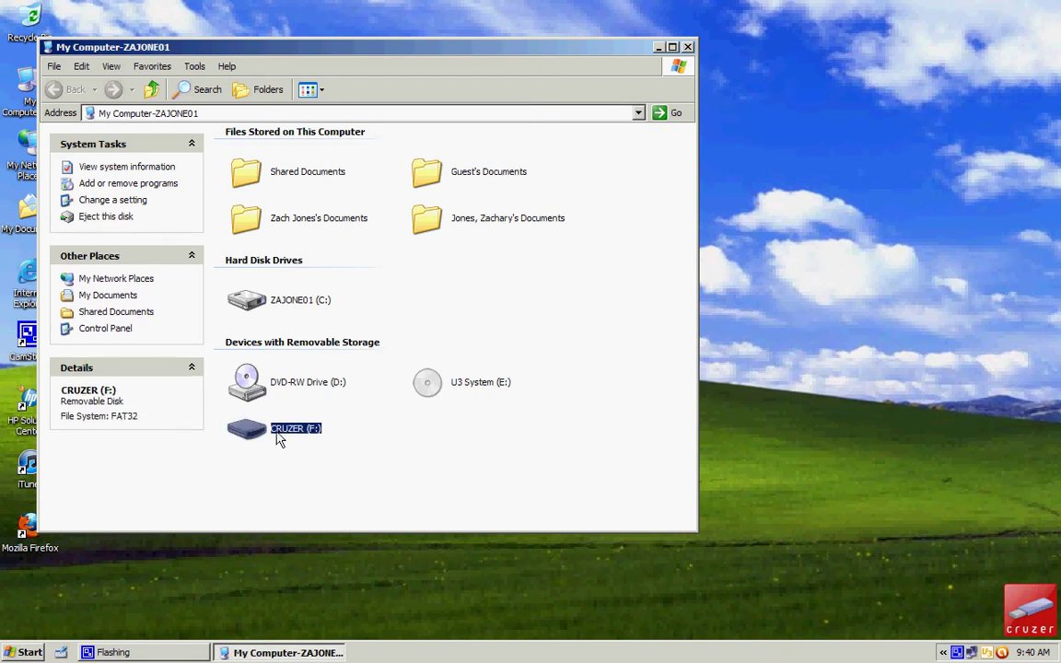
{"action": "left_click", "coordinate": [689, 47]}
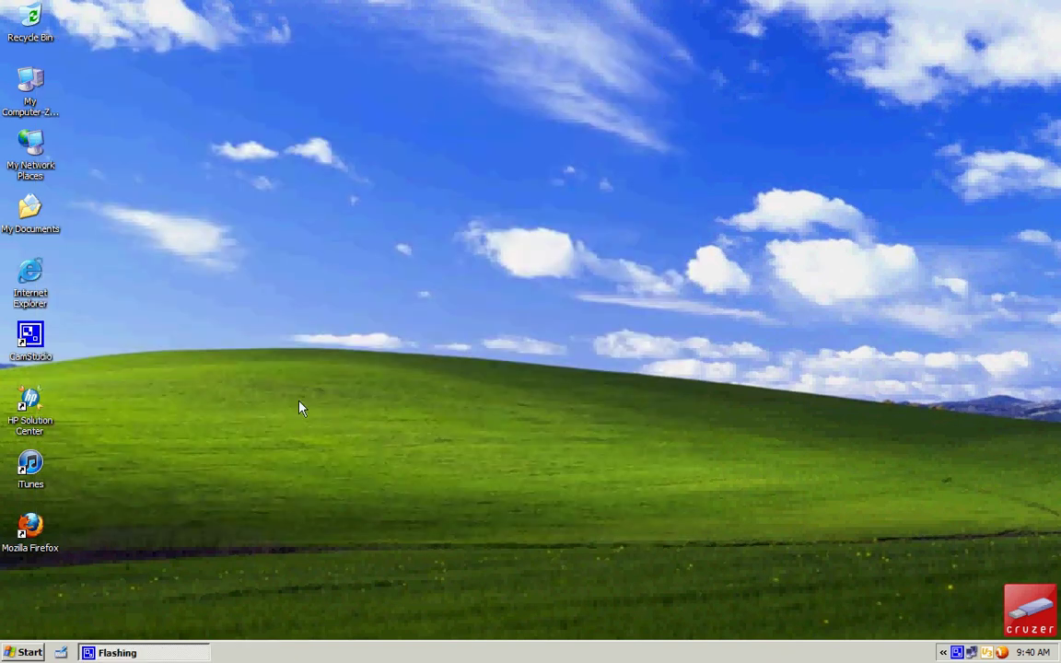
Launch Mozilla Firefox and go to portableapps.com
{"action": "left_click", "coordinate": [16, 541]}
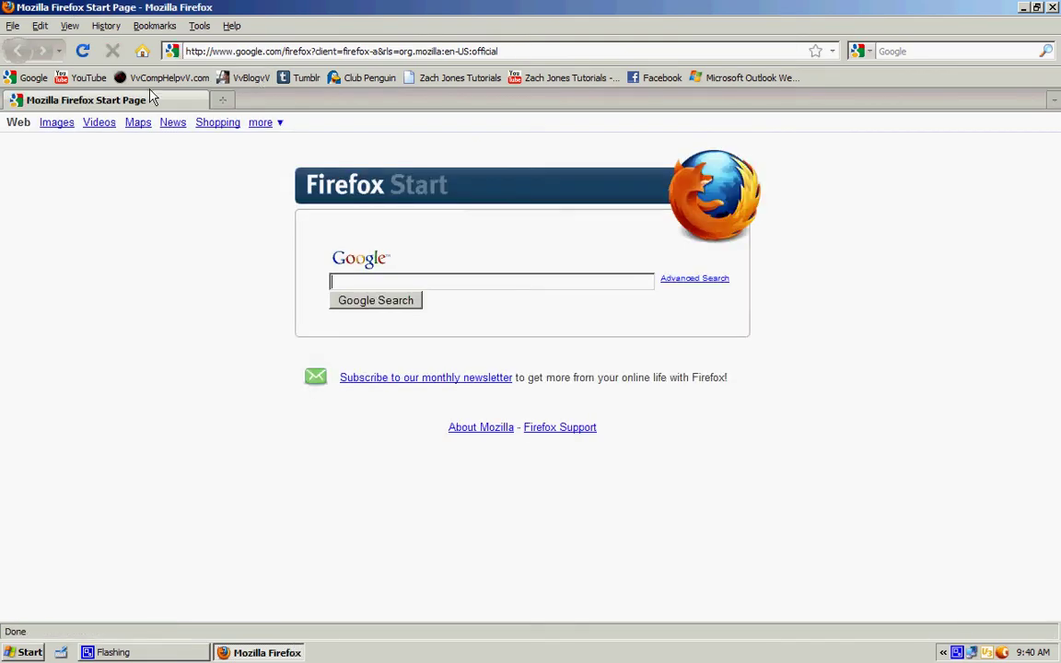
{"action": "left_click", "coordinate": [598, 53]}
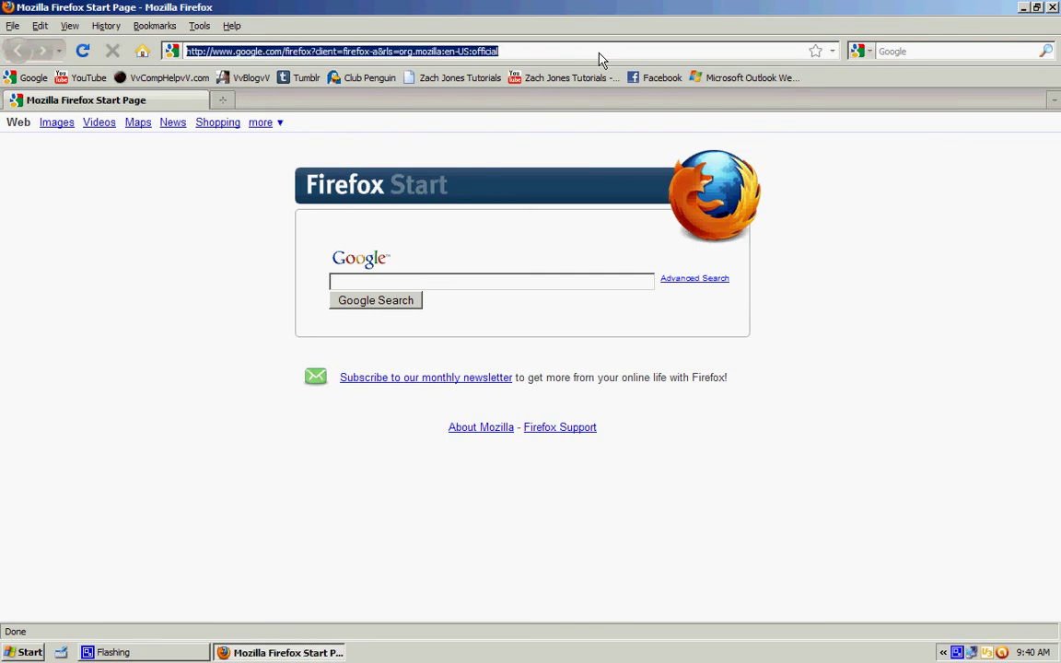
{"action": "type", "text": "porta"}
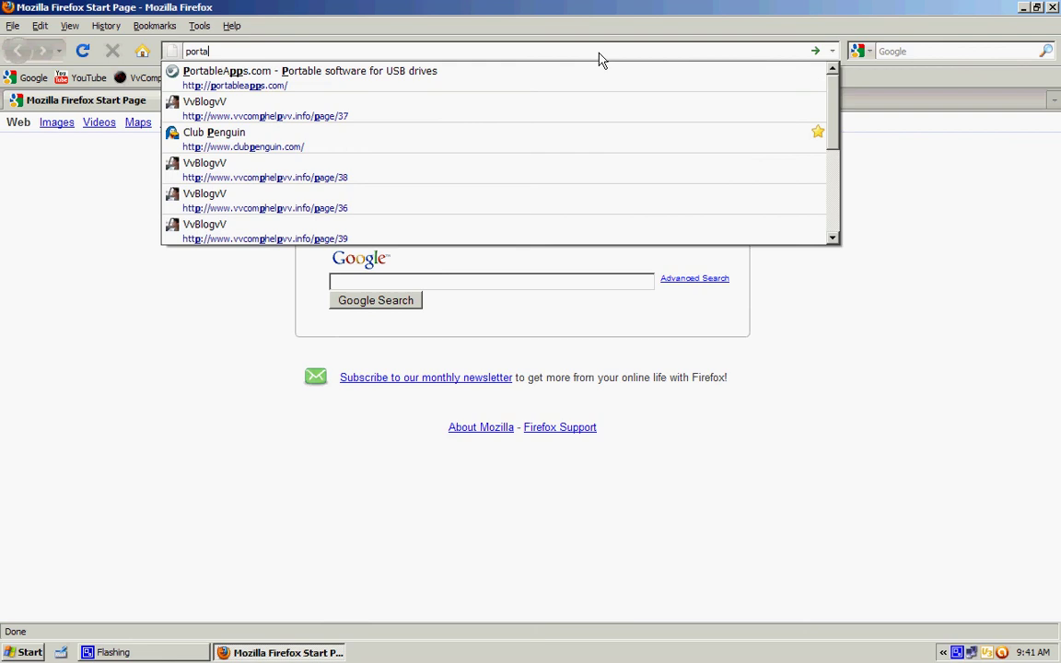
{"action": "type", "text": "bleapps.com"}
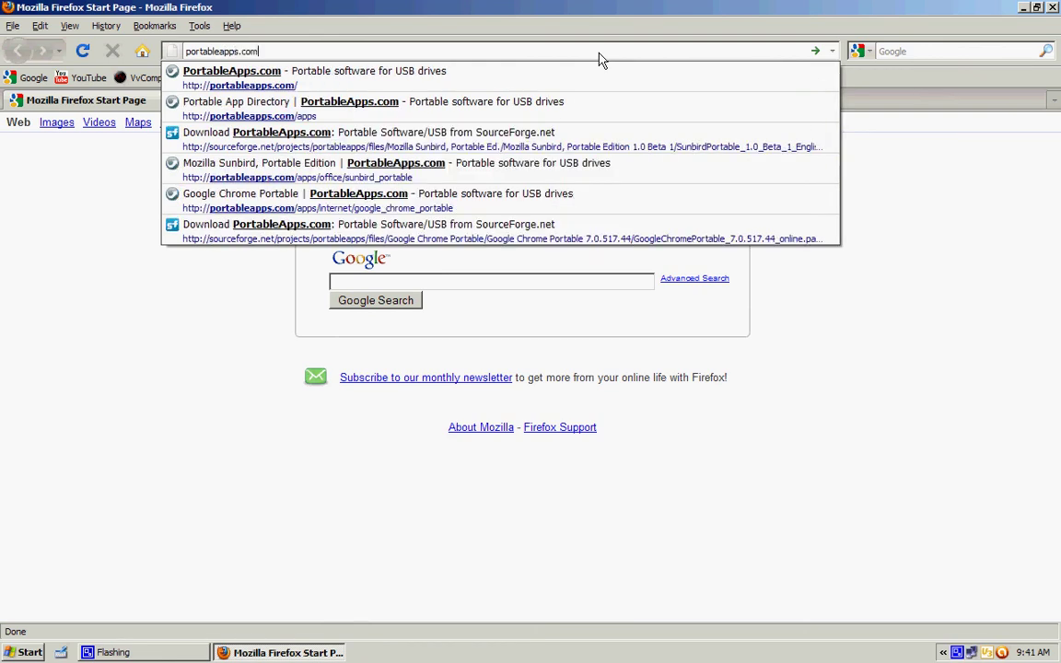
{"action": "key", "text": "Return"}
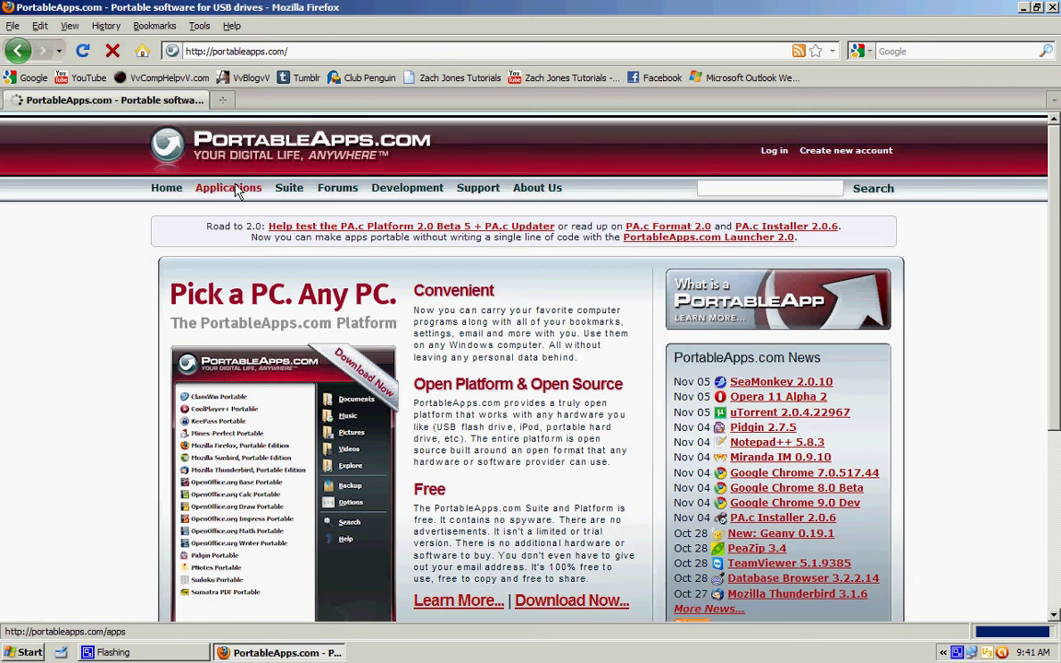
Find Mozilla Firefox, Portable Edition in the site's application directory and save its installer, FirefoxPortable_3.6.12_English.paf.exe
{"action": "left_click", "coordinate": [236, 188]}
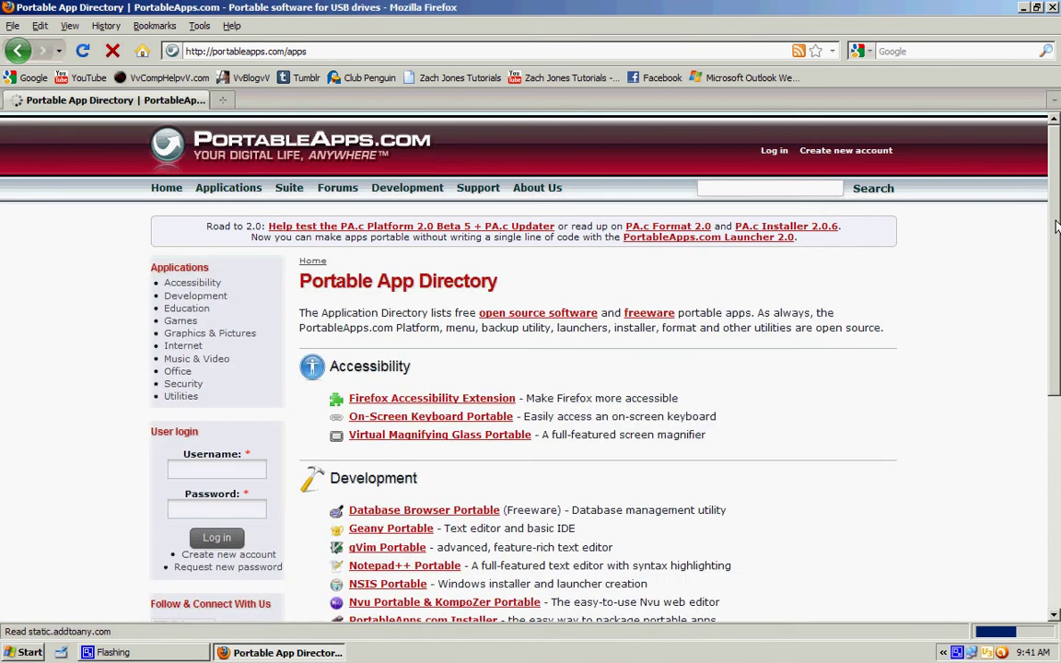
{"action": "left_click_drag", "start_coordinate": [1055, 175], "coordinate": [1055, 268]}
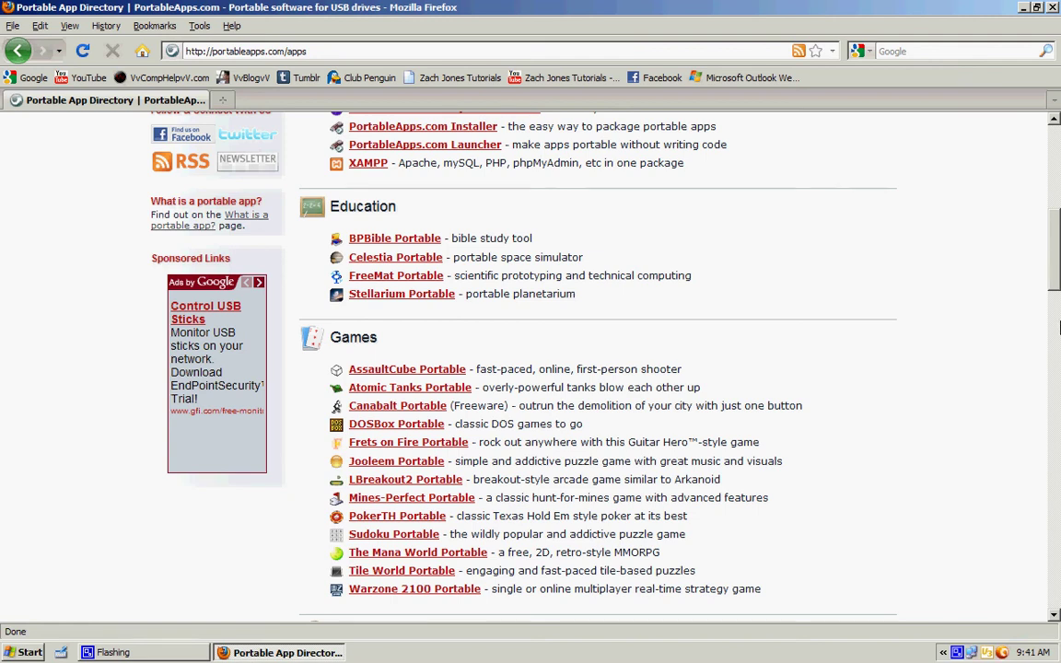
{"action": "left_click_drag", "start_coordinate": [1056, 287], "coordinate": [1056, 402]}
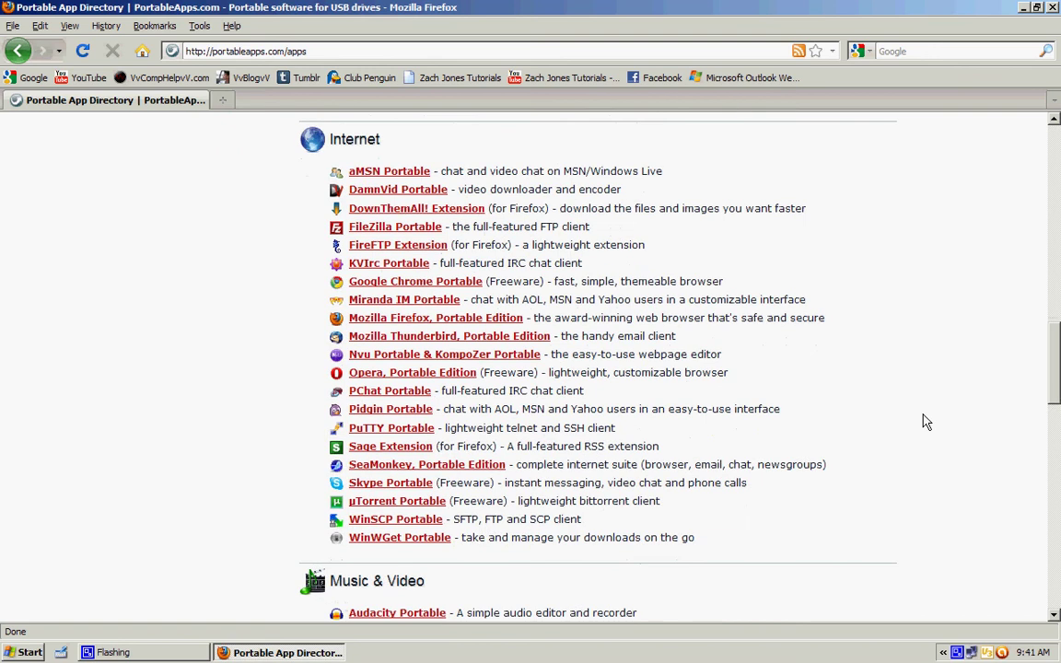
{"action": "left_click", "coordinate": [401, 326]}
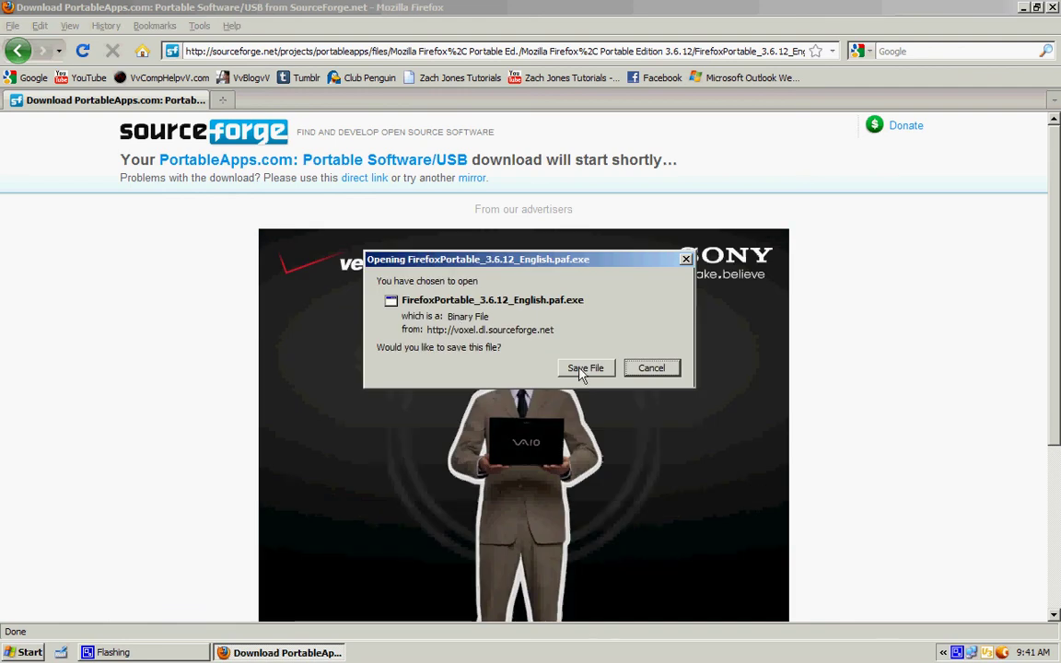
{"action": "left_click", "coordinate": [584, 367]}
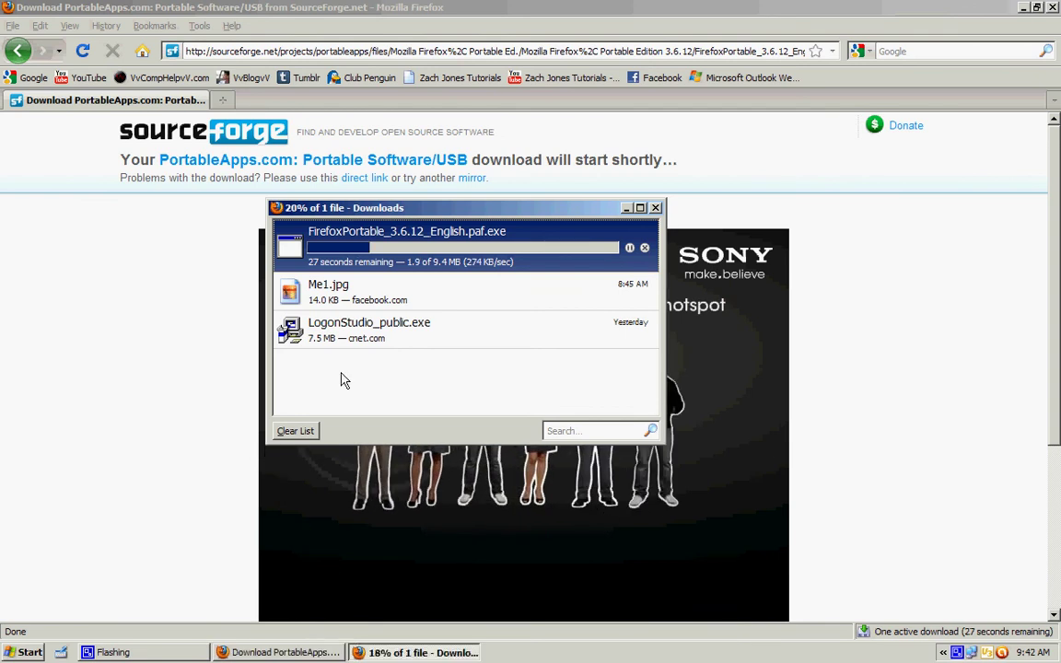
Clear the older entries from the download list and minimize the main browser window
{"action": "left_click", "coordinate": [295, 430]}
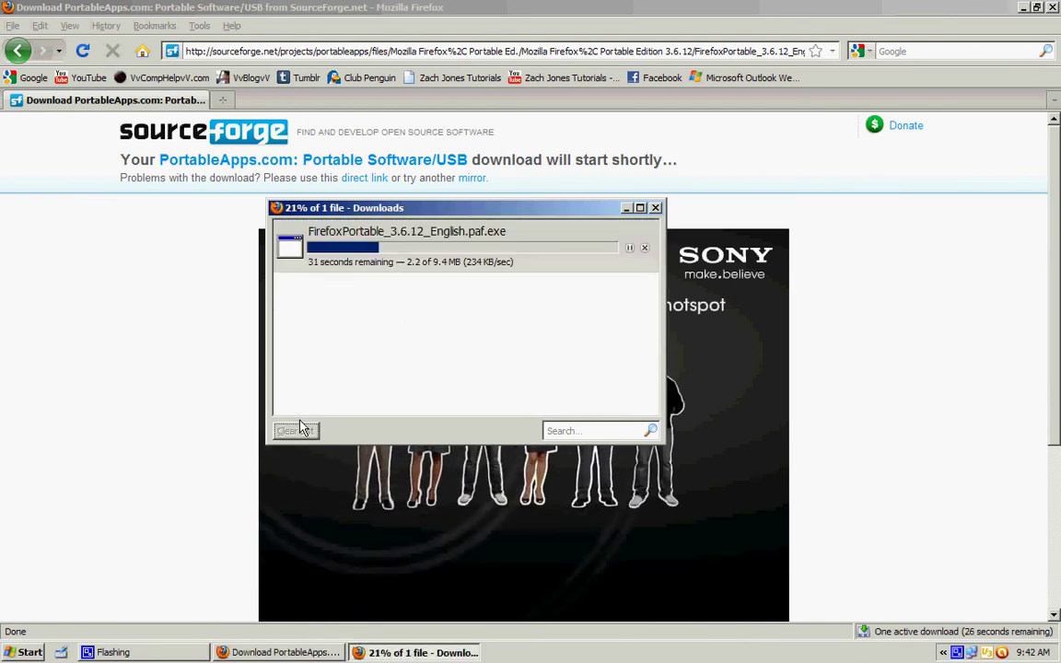
{"action": "left_click", "coordinate": [313, 356]}
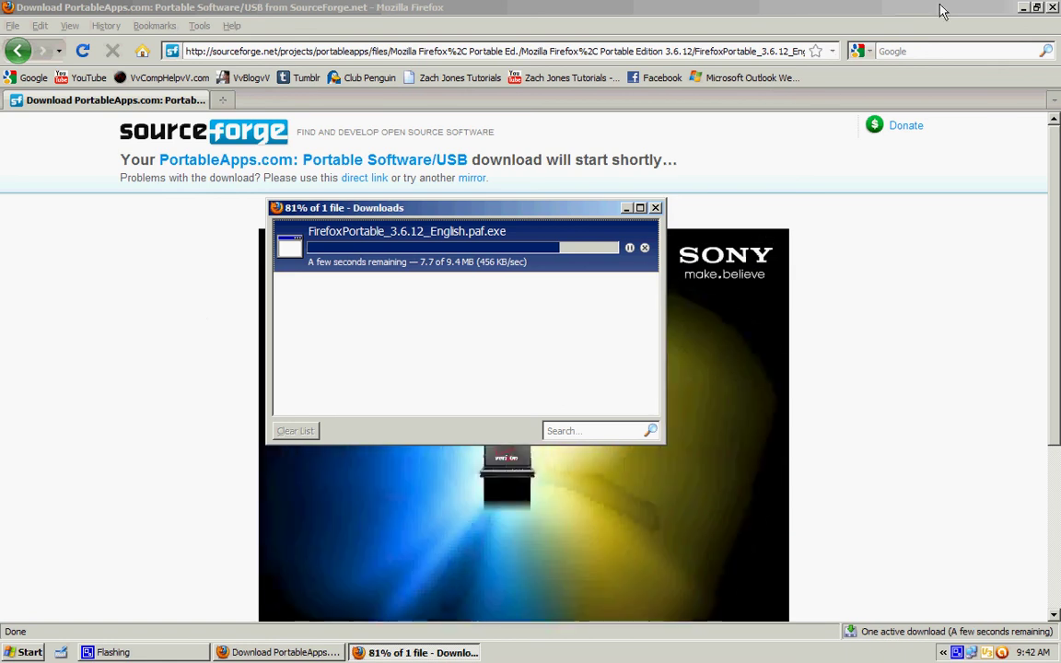
{"action": "left_click", "coordinate": [1022, 7]}
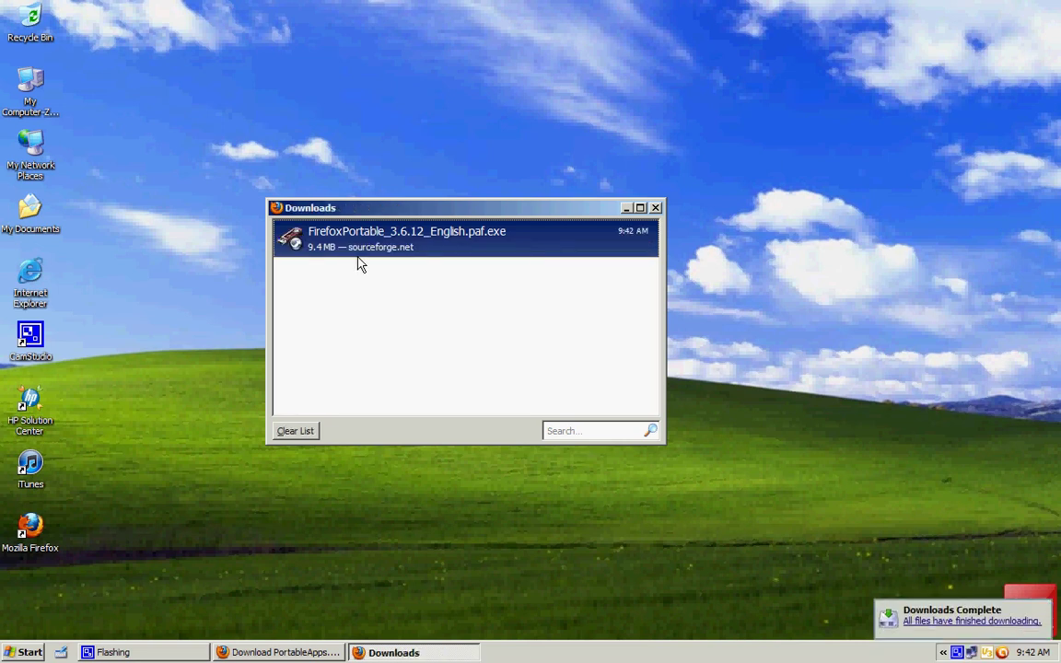
Run the downloaded FirefoxPortable_3.6.12_English.paf.exe, accepting the executable file warning, and close the Downloads window
{"action": "double_click", "coordinate": [360, 261]}
{"action": "left_click", "coordinate": [432, 359]}
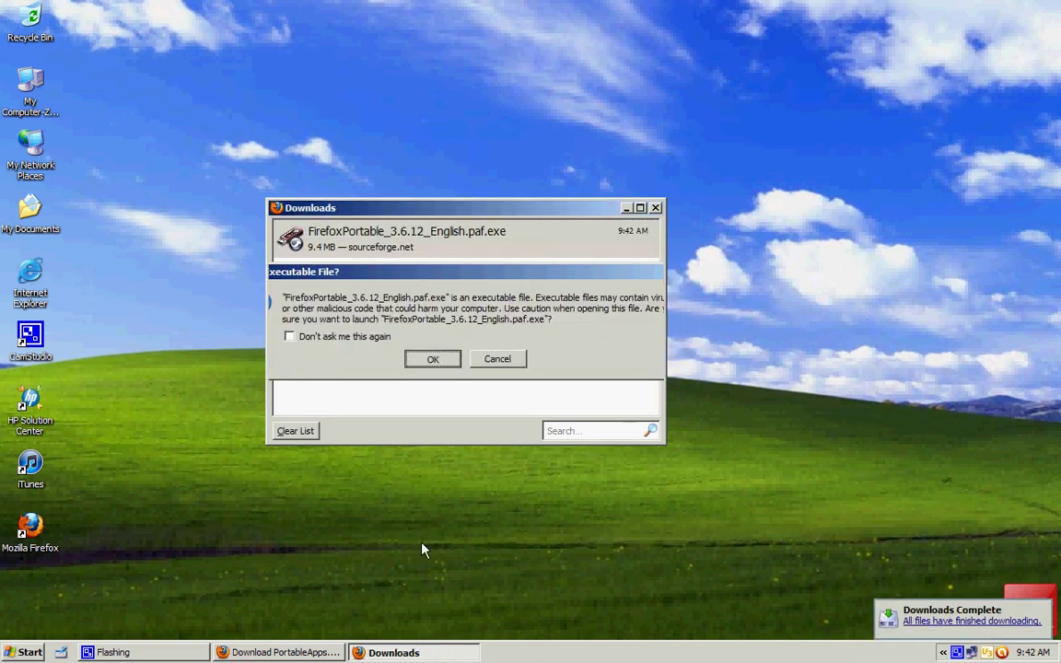
{"action": "left_click", "coordinate": [577, 338]}
{"action": "left_click", "coordinate": [295, 430]}
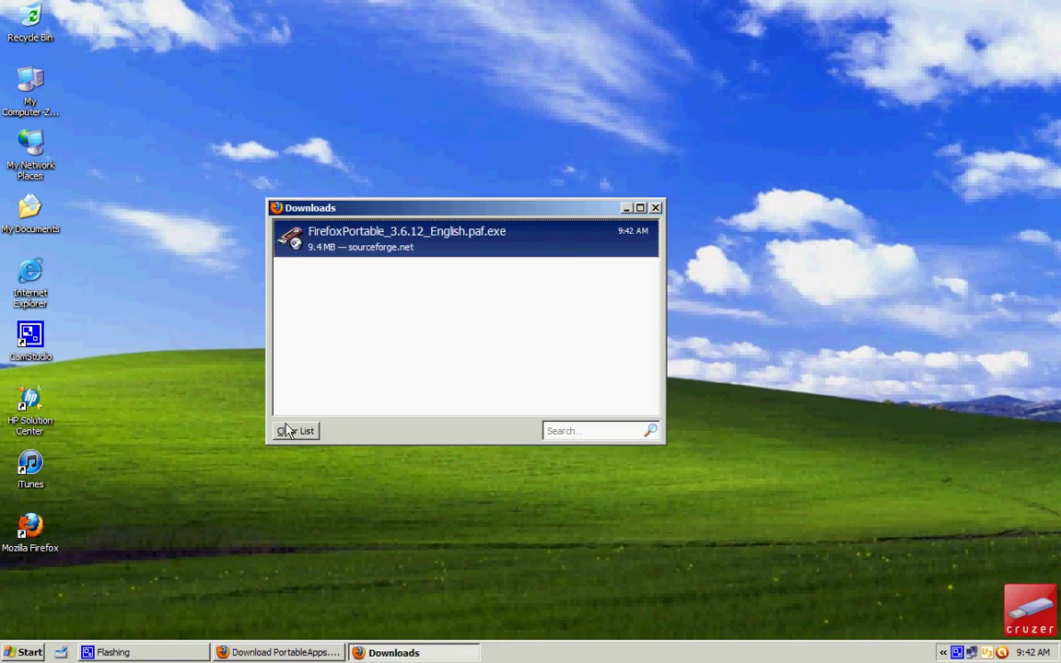
{"action": "left_click", "coordinate": [655, 208]}
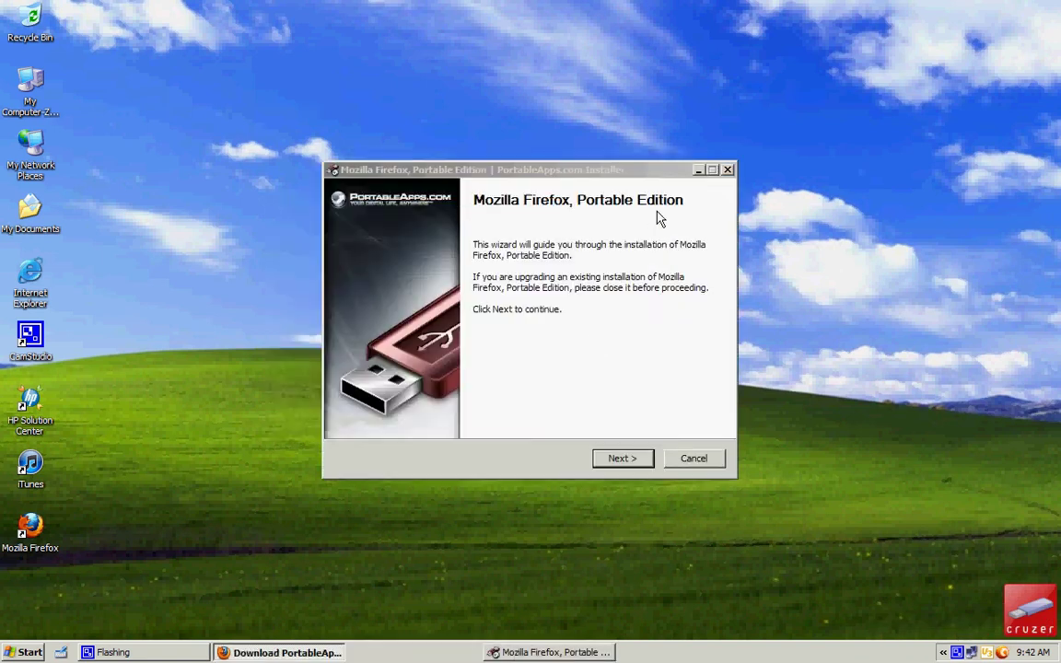
Continue to the install location page and set the destination to the CRUZER (F:) drive, as F:\FirefoxPortable
{"action": "left_click", "coordinate": [616, 457]}
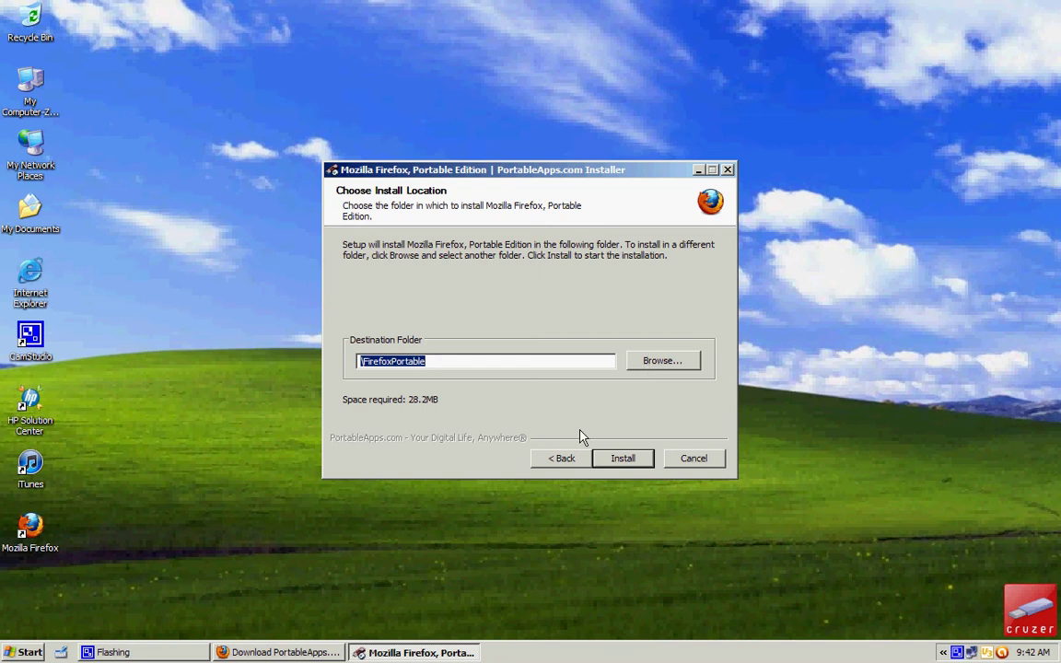
{"action": "left_click", "coordinate": [576, 459]}
{"action": "left_click", "coordinate": [626, 470]}
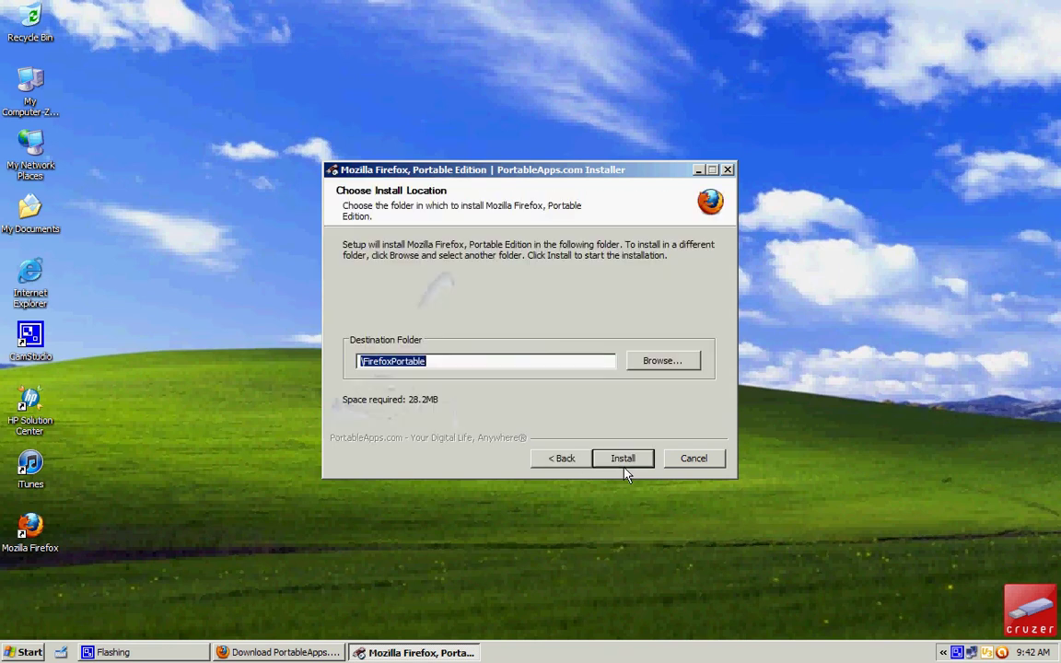
{"action": "left_click", "coordinate": [663, 360]}
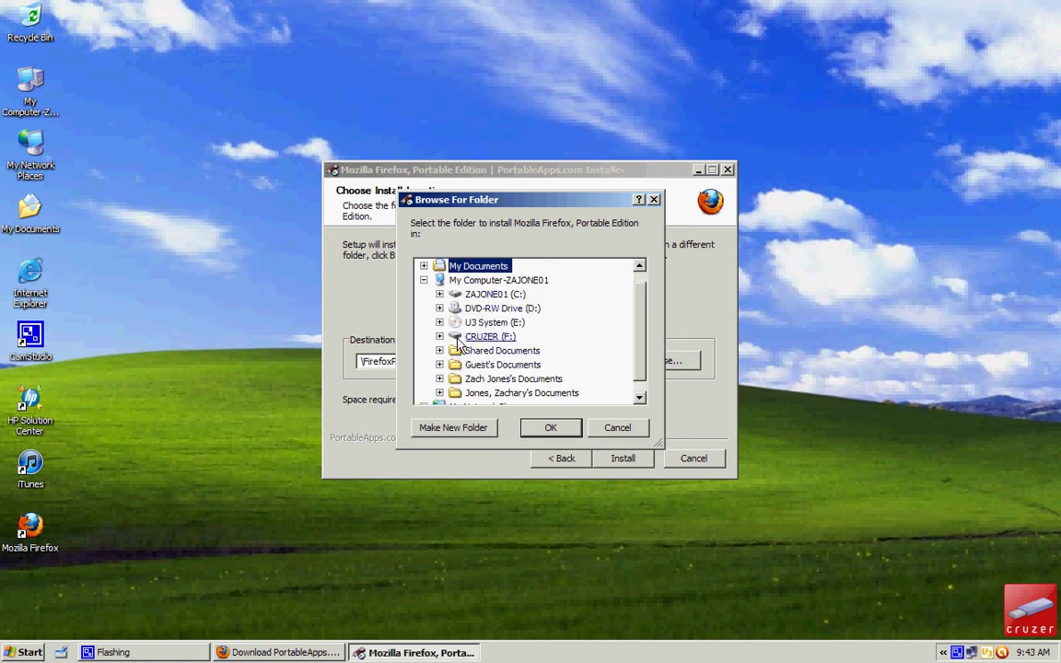
{"action": "left_click", "coordinate": [461, 339]}
{"action": "left_click", "coordinate": [545, 425]}
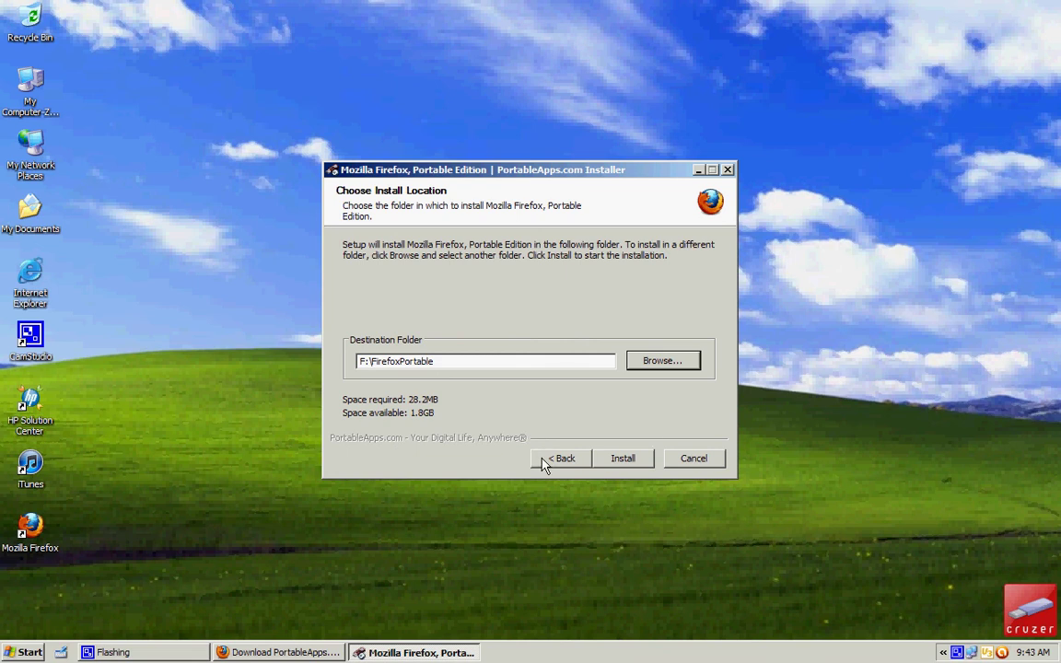
Install Mozilla Firefox, Portable Edition to the chosen folder and finish the setup wizard
{"action": "left_click", "coordinate": [621, 469]}
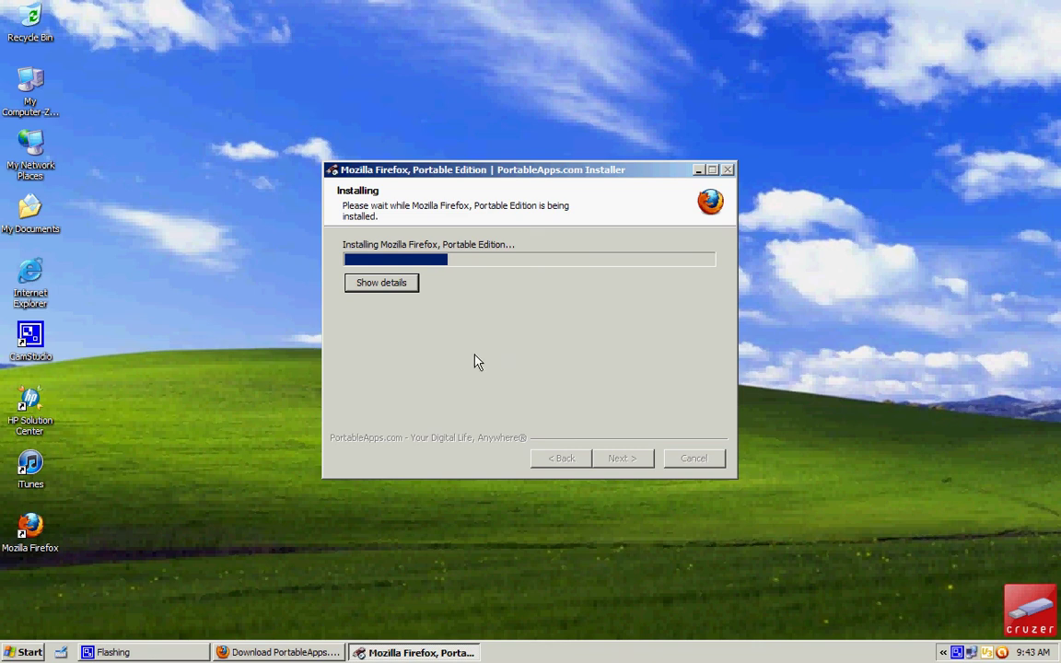
{"action": "left_click", "coordinate": [406, 293]}
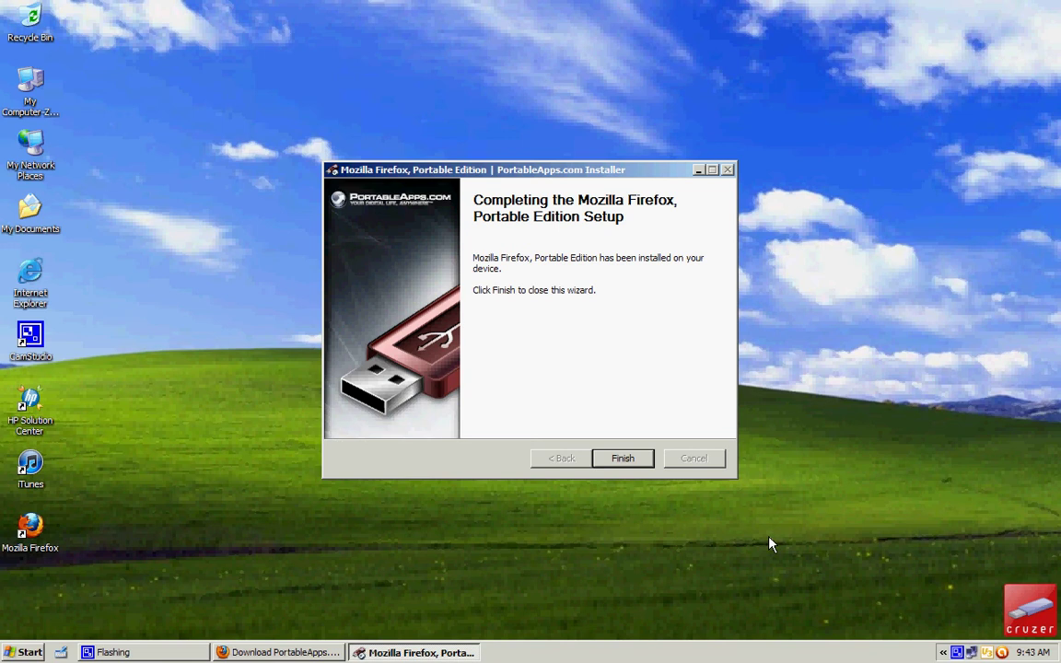
{"action": "key", "text": "Return"}
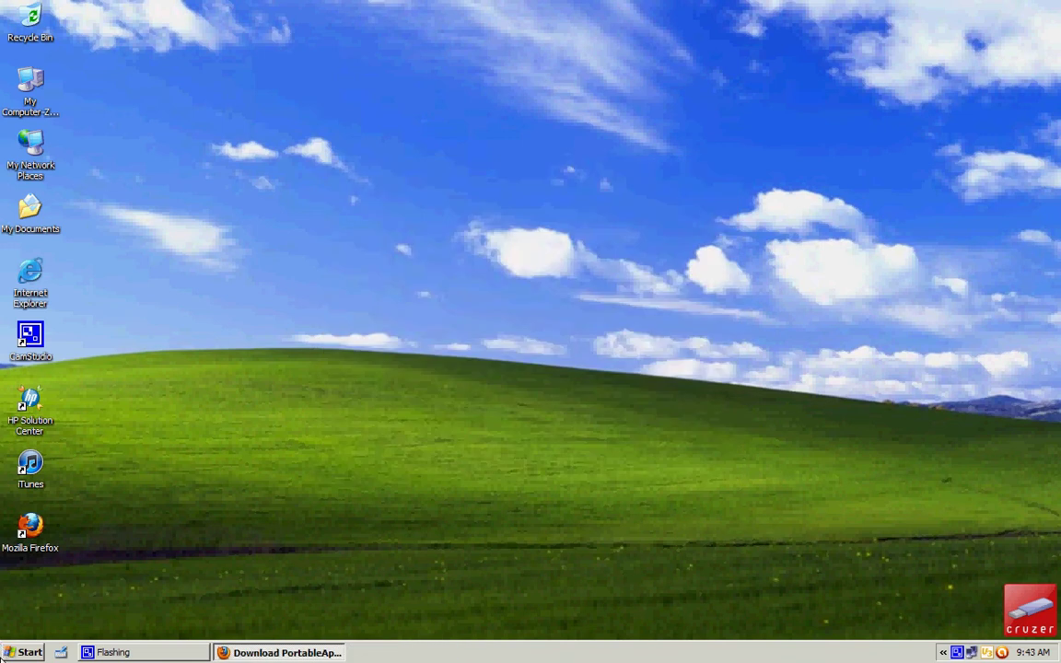
Return to the Firefox window and open the bookmarks library with the Bookmarks Toolbar folder selected
{"action": "left_click", "coordinate": [244, 653]}
{"action": "left_click", "coordinate": [244, 654]}
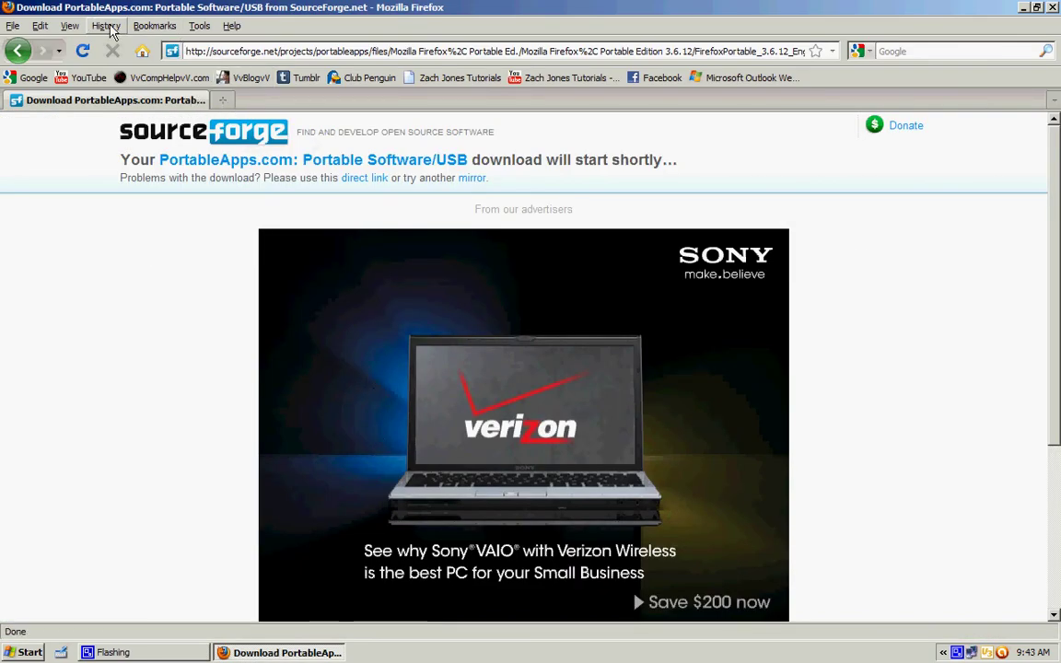
{"action": "left_click", "coordinate": [155, 26]}
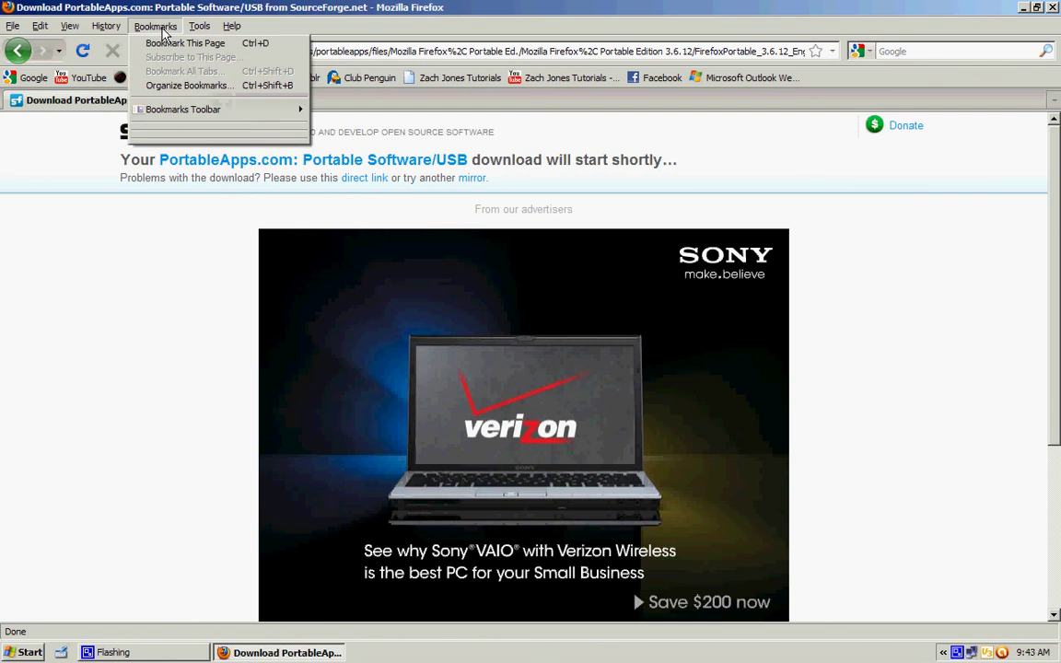
{"action": "left_click", "coordinate": [241, 86]}
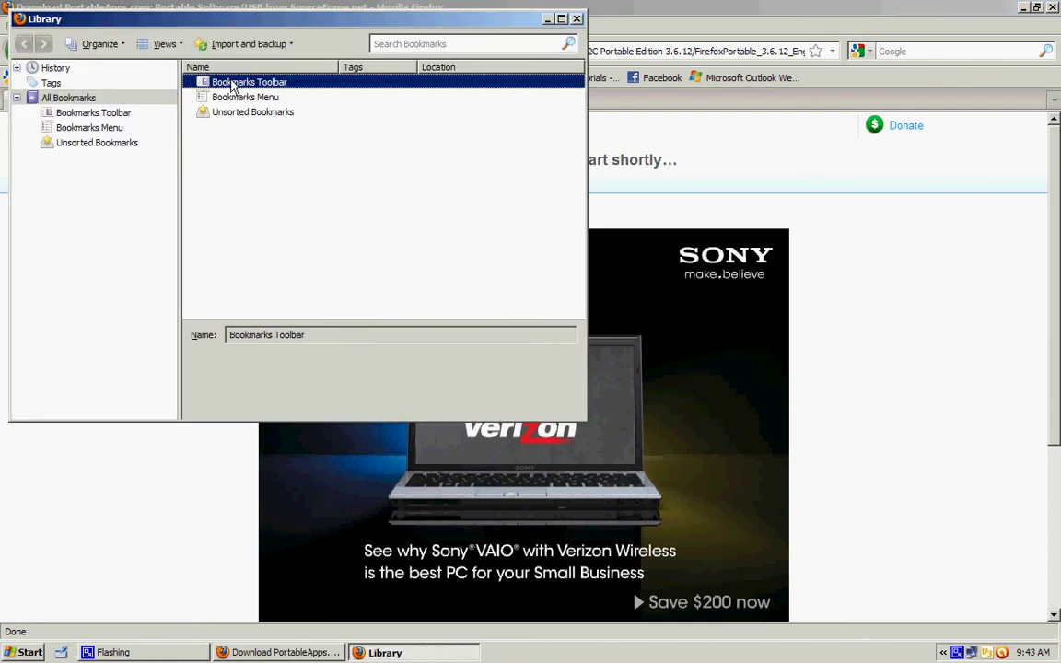
{"action": "left_click", "coordinate": [262, 97]}
{"action": "left_click", "coordinate": [245, 82]}
Export the bookmarks to the Desktop as an HTML file named bookmarks, and close the library and the browser
{"action": "left_click", "coordinate": [267, 48]}
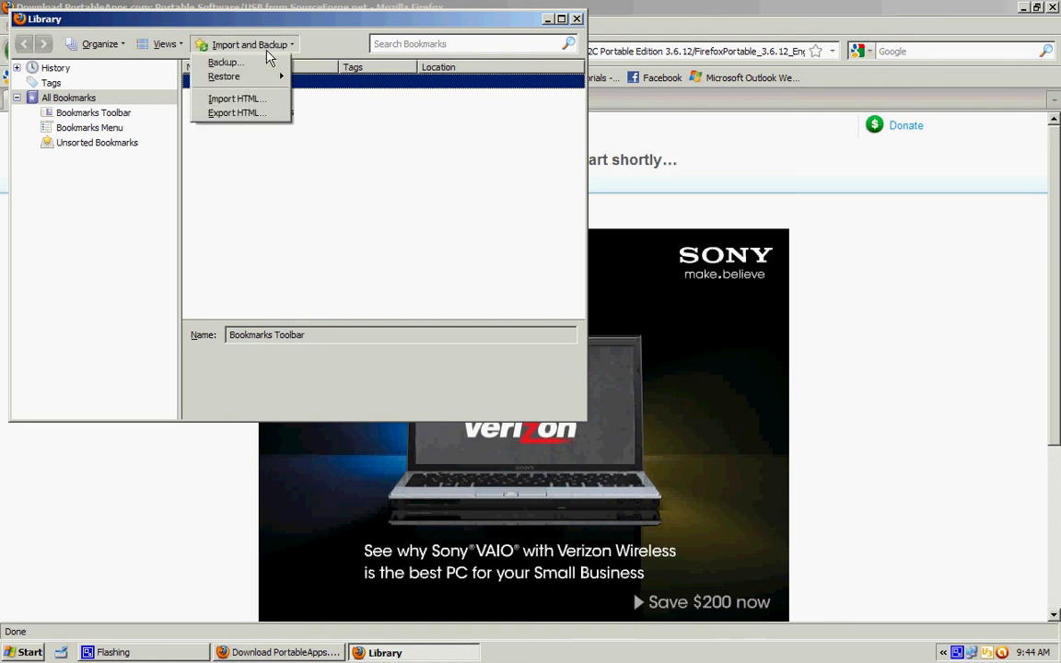
{"action": "left_click", "coordinate": [257, 114]}
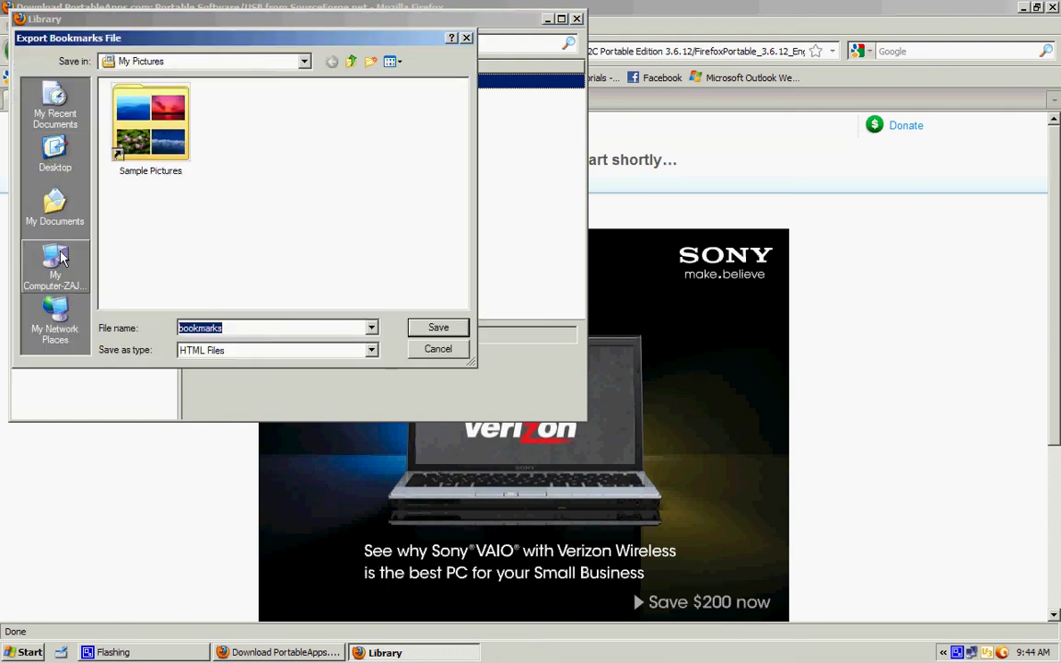
{"action": "left_click", "coordinate": [55, 168]}
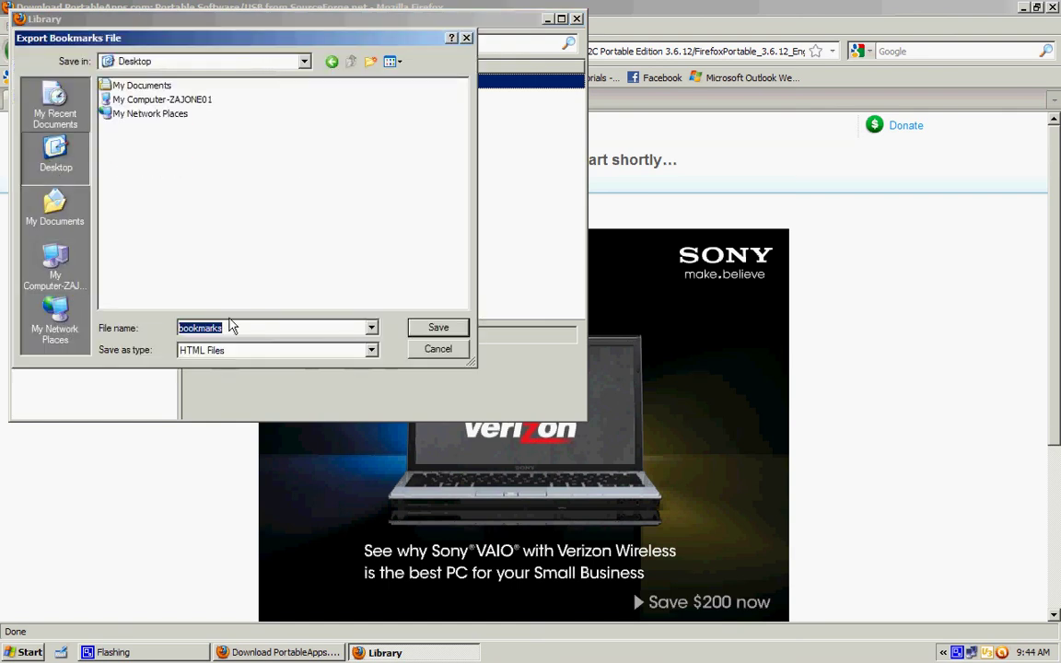
{"action": "left_click", "coordinate": [449, 334]}
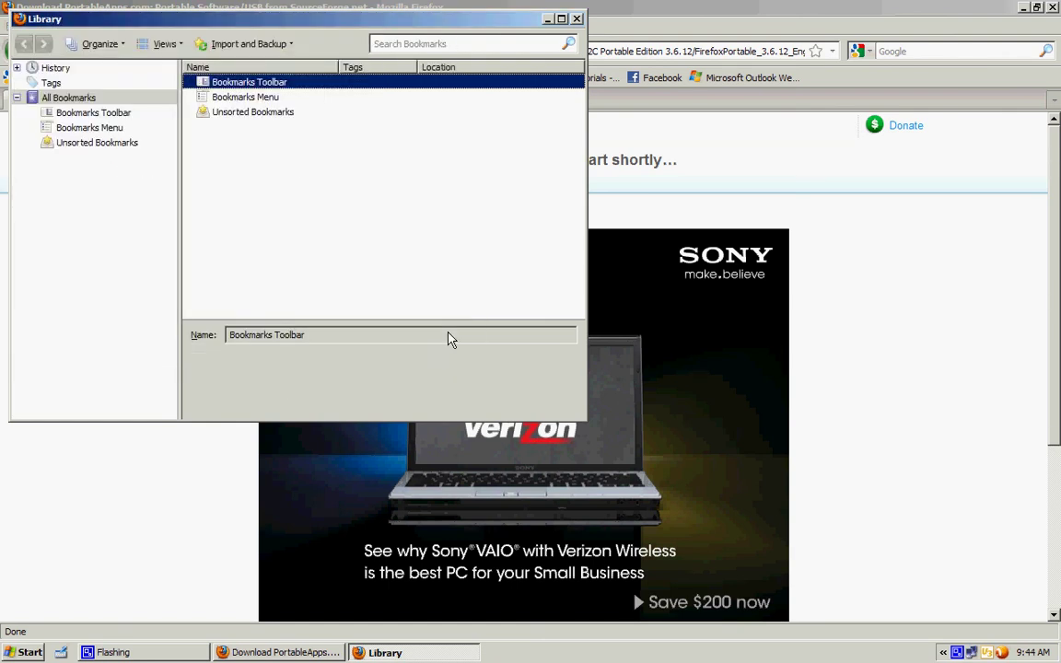
{"action": "left_click", "coordinate": [577, 19]}
{"action": "key", "text": "alt+F4"}
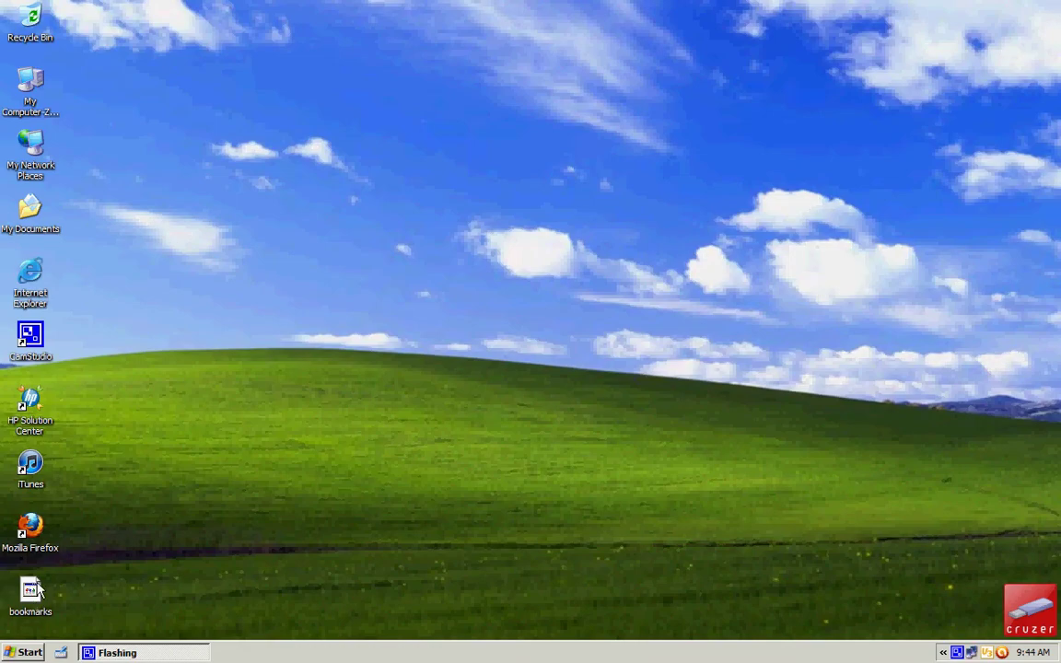
Open the FirefoxPortable folder on the CRUZER (F:) drive from My Computer
{"action": "left_click", "coordinate": [26, 652]}
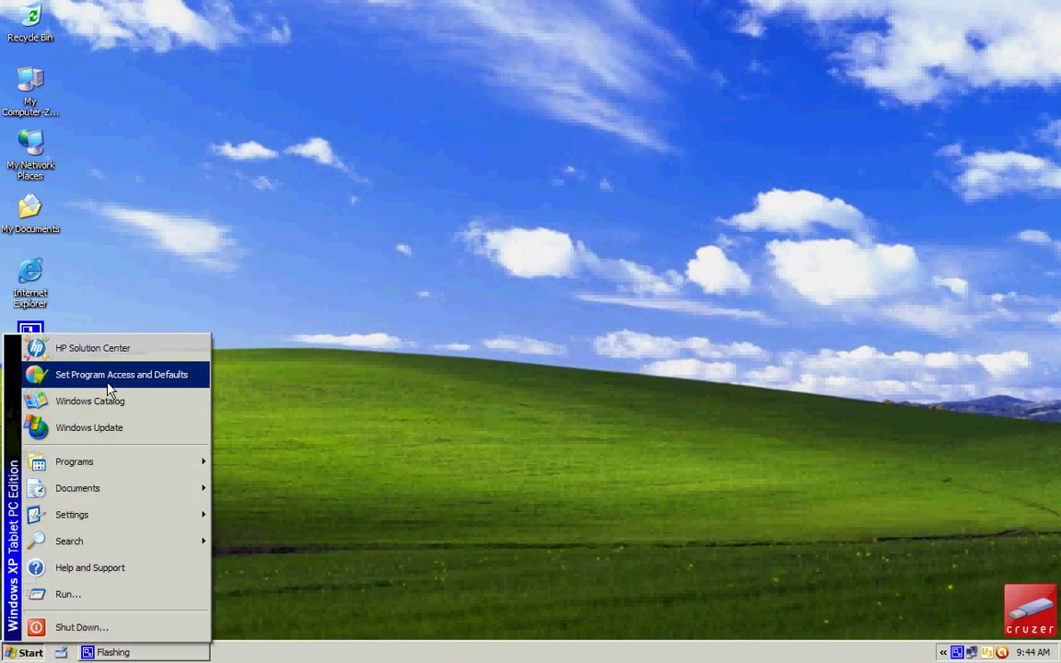
{"action": "left_click", "coordinate": [156, 274]}
{"action": "double_click", "coordinate": [26, 91]}
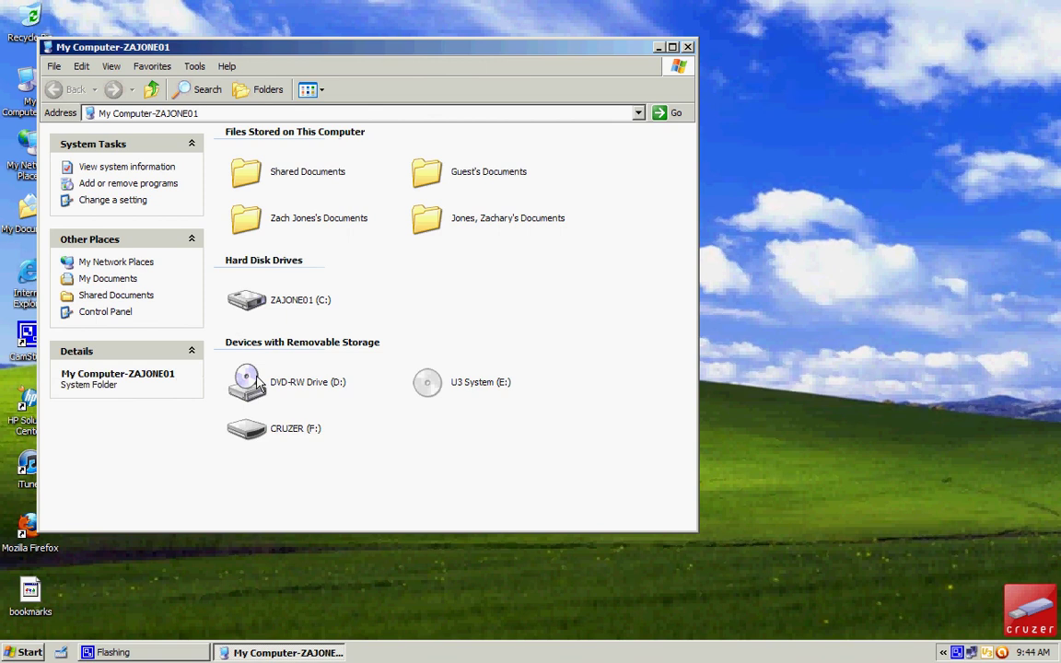
{"action": "left_click", "coordinate": [268, 429]}
{"action": "double_click", "coordinate": [268, 429]}
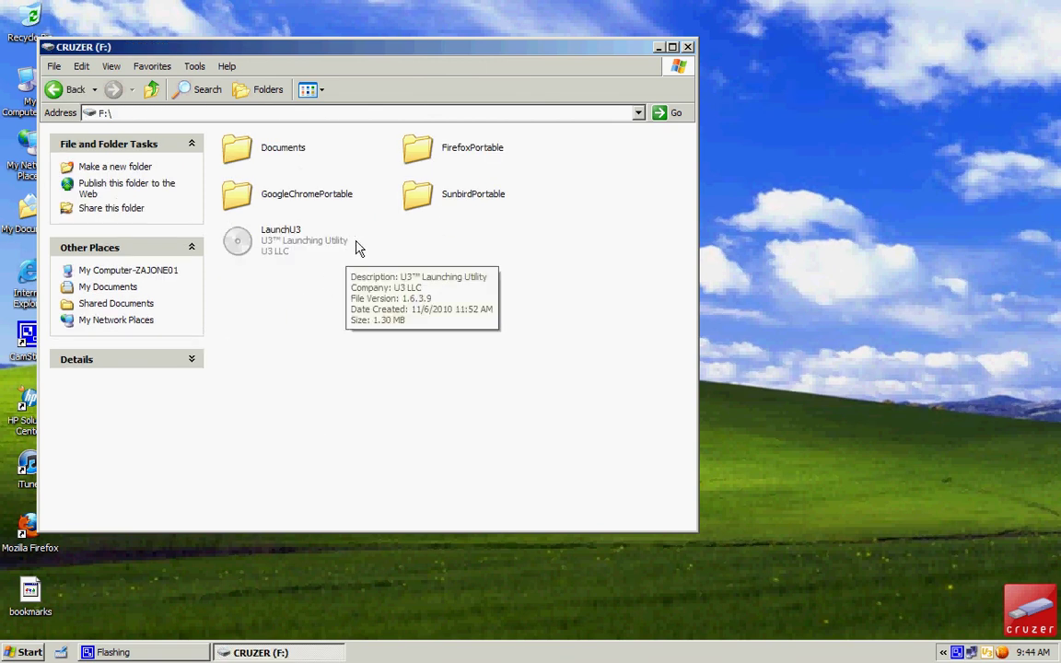
{"action": "double_click", "coordinate": [414, 156]}
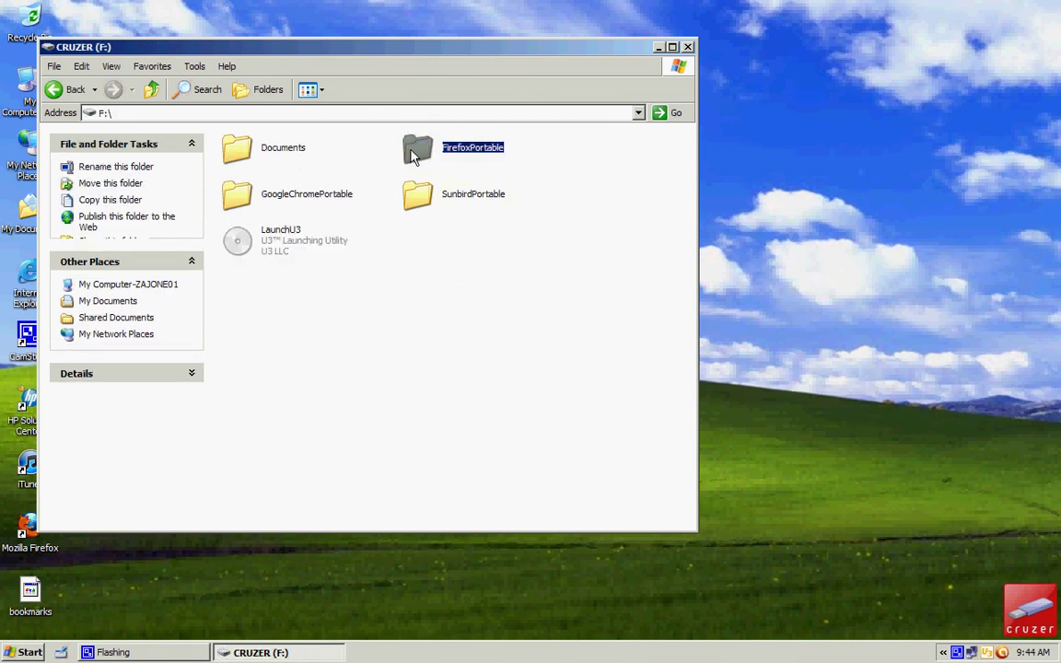
Launch Mozilla Firefox, Portable Edition from the FirefoxPortable folder and close the folder window
{"action": "left_click", "coordinate": [442, 196]}
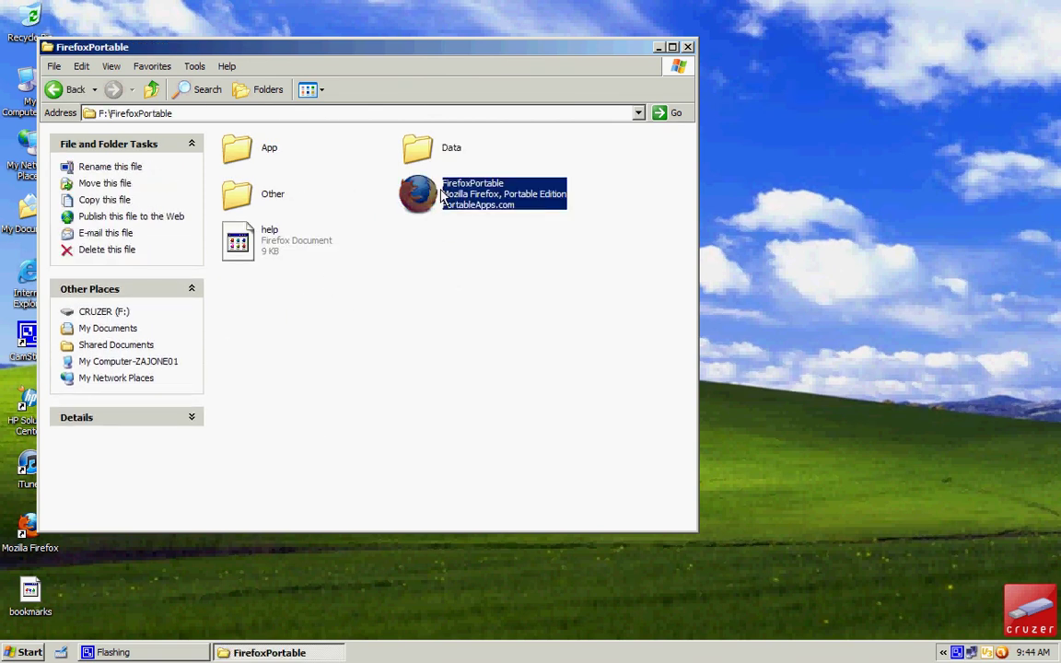
{"action": "double_click", "coordinate": [443, 196]}
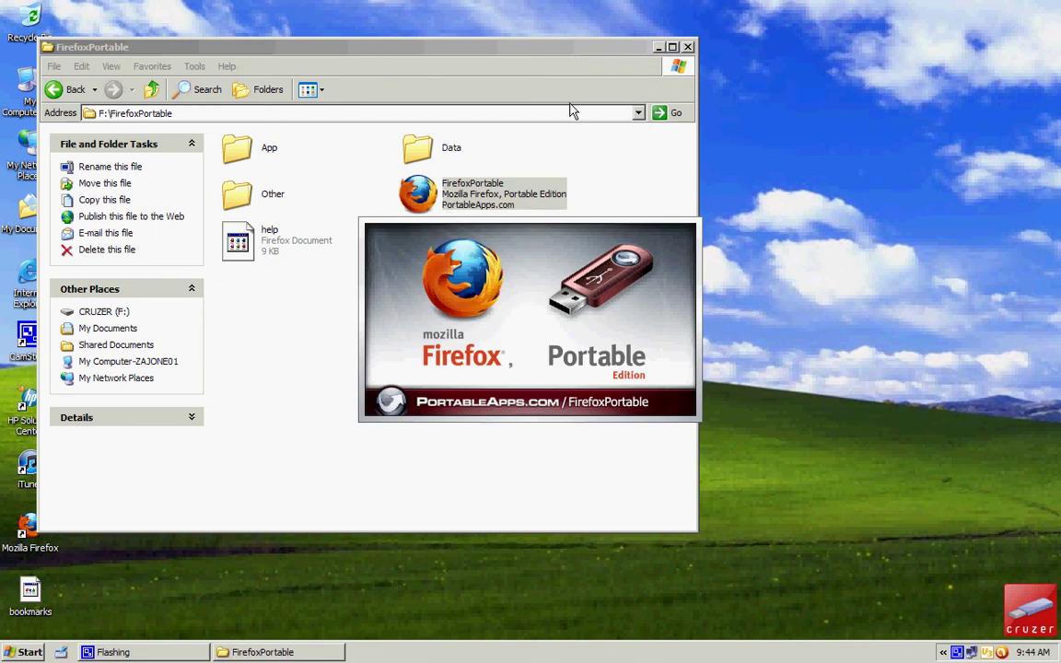
{"action": "left_click", "coordinate": [687, 48]}
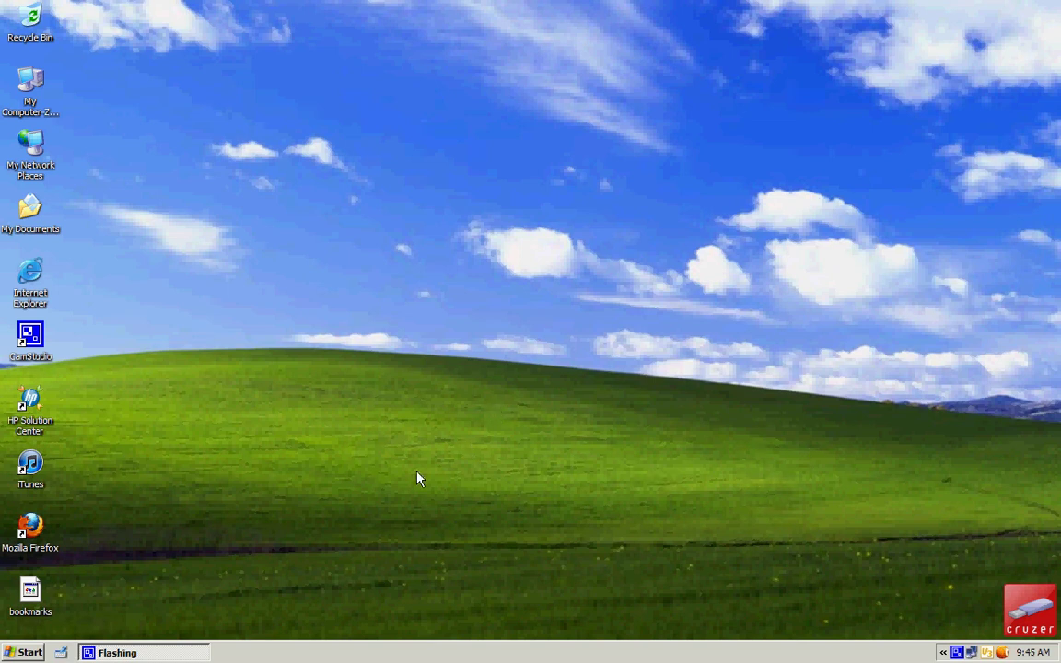
Maximize the portable Firefox window and close the Welcome to Firefox tab
{"action": "key", "text": "super"}
{"action": "key", "text": "Escape"}
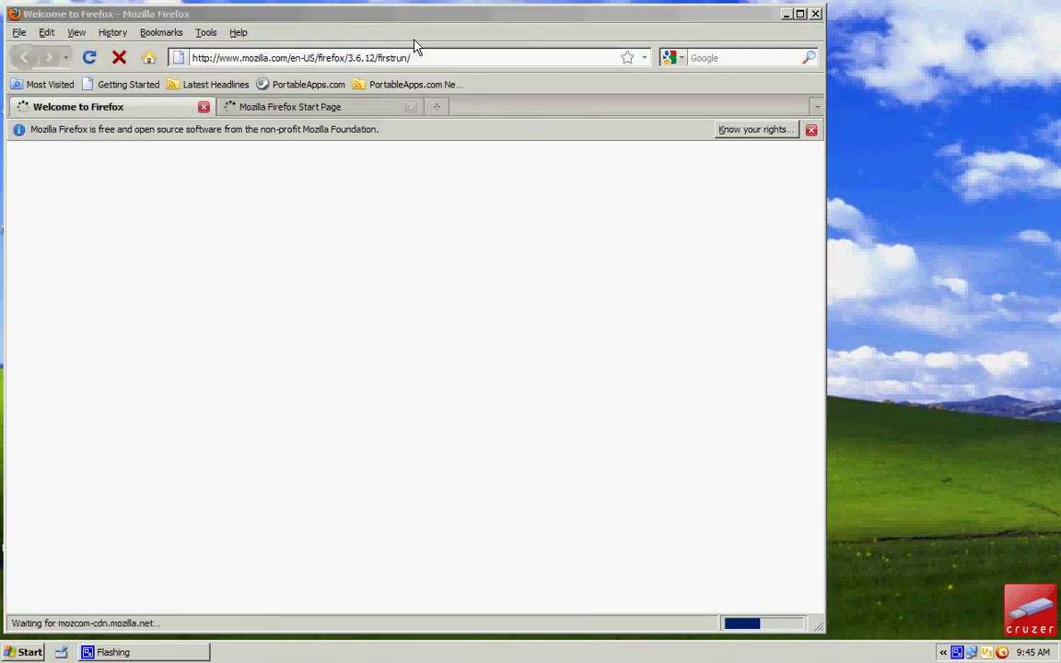
{"action": "left_click", "coordinate": [801, 14]}
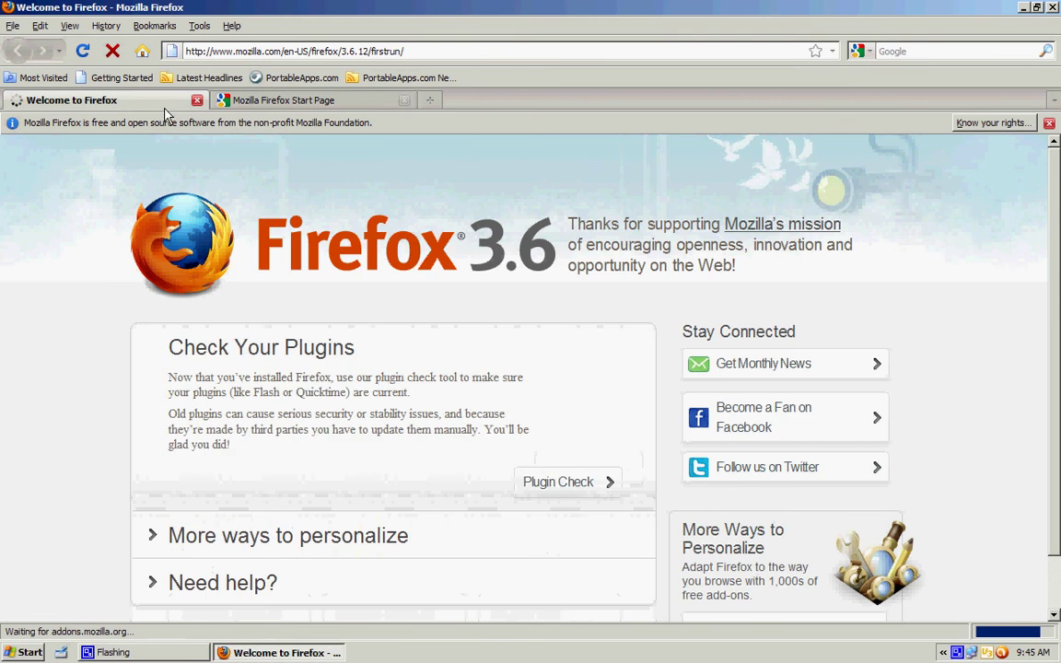
{"action": "left_click", "coordinate": [197, 102]}
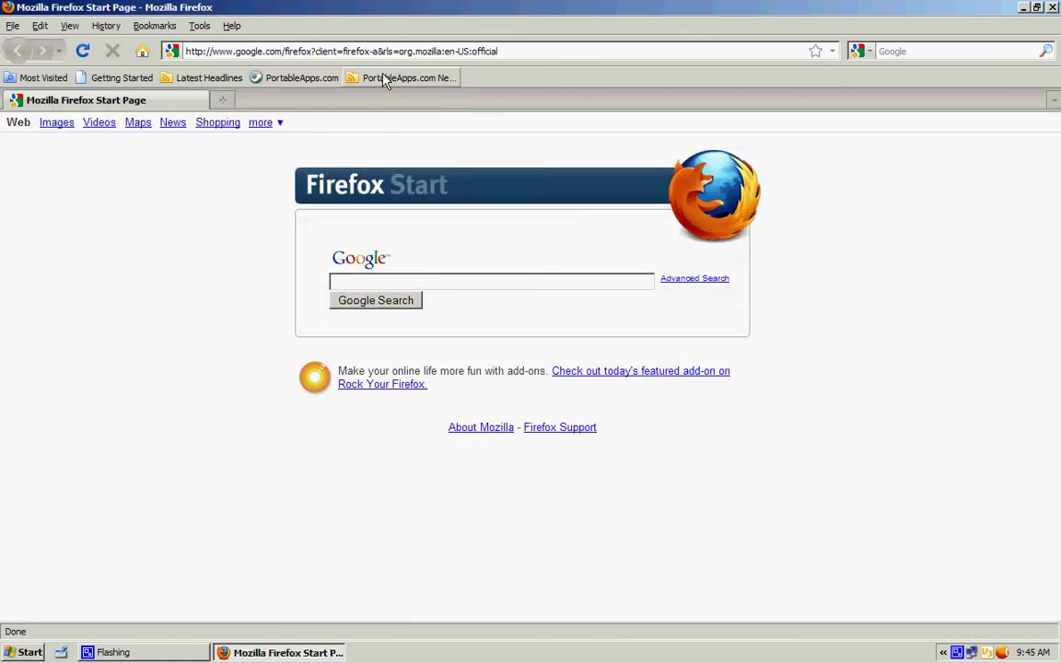
Delete all default bookmarks from the Bookmarks Toolbar: both PortableApps.com entries, Latest Headlines, Getting Started and Most Visited
{"action": "right_click", "coordinate": [386, 81]}
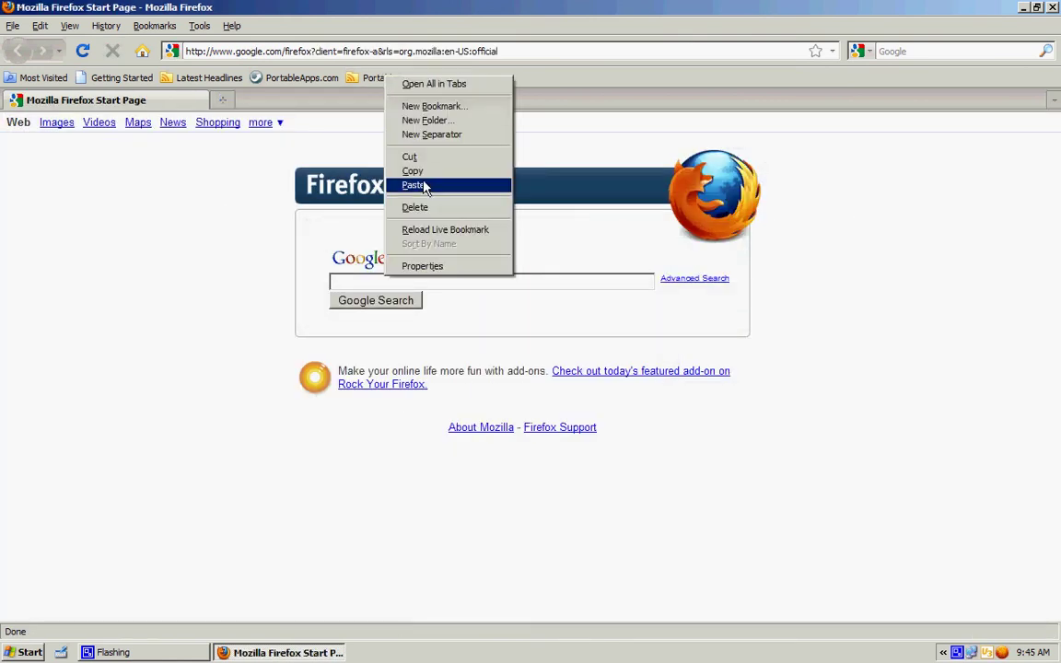
{"action": "left_click", "coordinate": [424, 212]}
{"action": "right_click", "coordinate": [300, 79]}
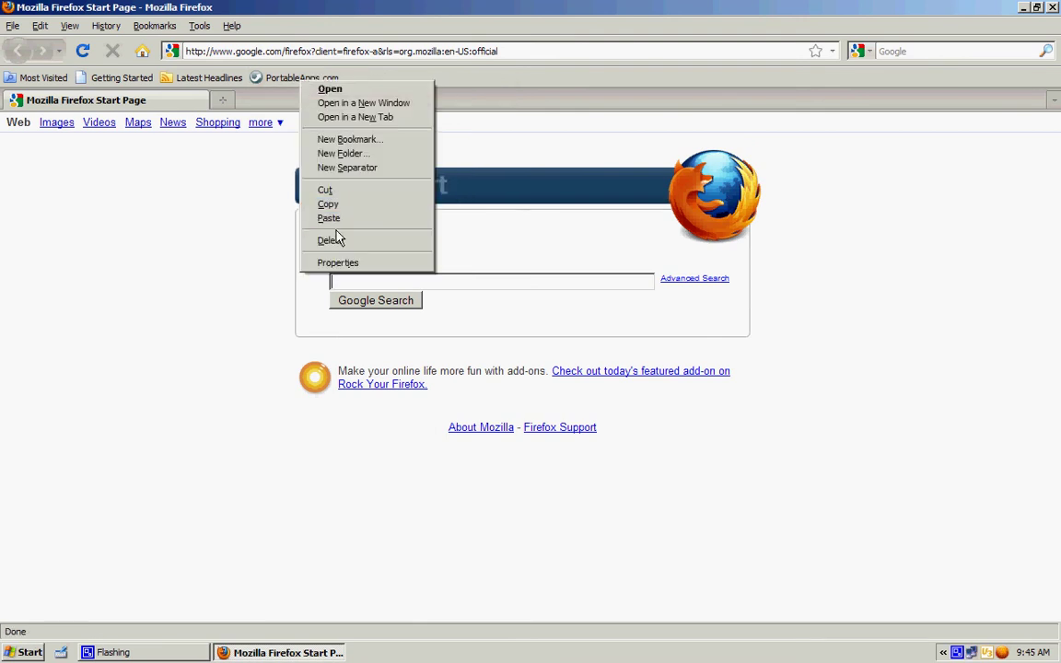
{"action": "left_click", "coordinate": [331, 240]}
{"action": "right_click", "coordinate": [175, 81]}
{"action": "left_click", "coordinate": [222, 218]}
{"action": "right_click", "coordinate": [135, 79]}
{"action": "left_click", "coordinate": [158, 238]}
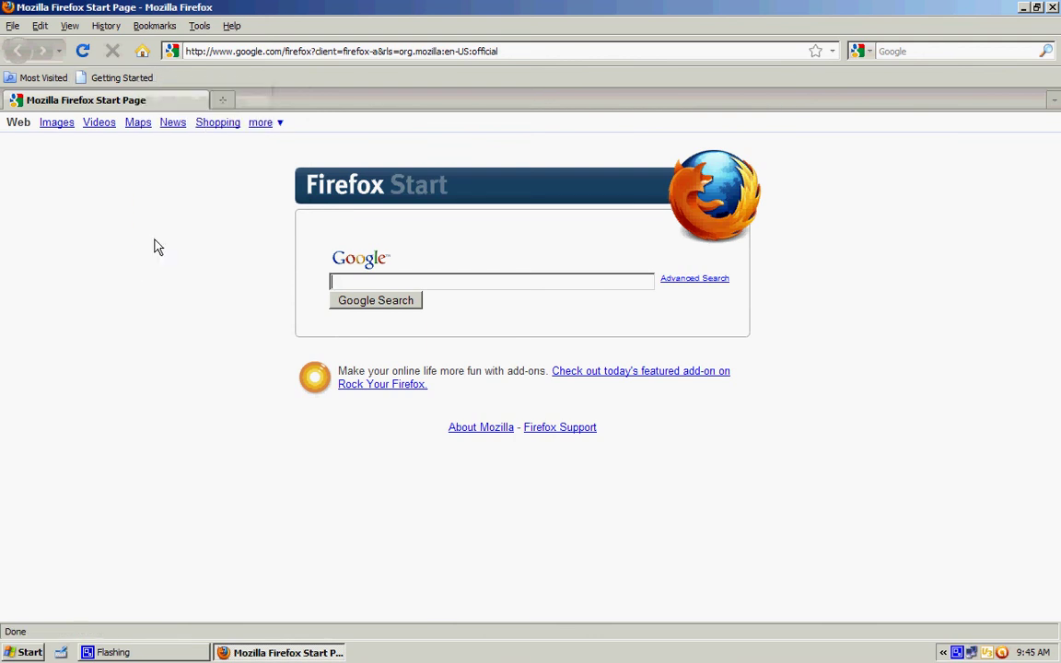
{"action": "right_click", "coordinate": [36, 78]}
{"action": "left_click", "coordinate": [76, 216]}
Open the bookmarks library and import the bookmarks HTML file from the Desktop
{"action": "left_click", "coordinate": [143, 31]}
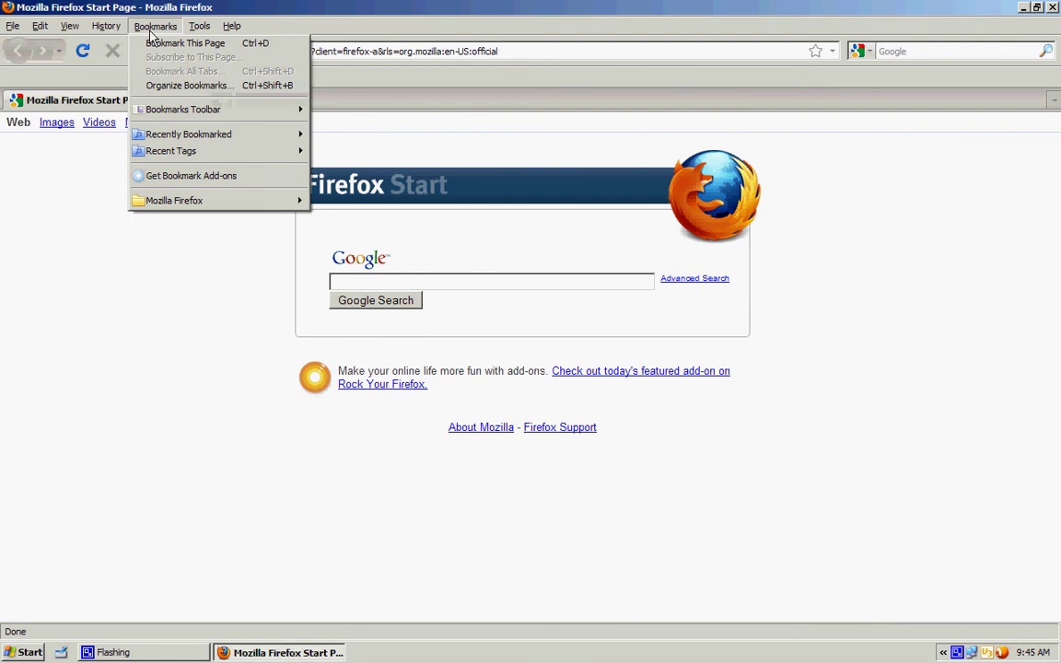
{"action": "left_click", "coordinate": [187, 90]}
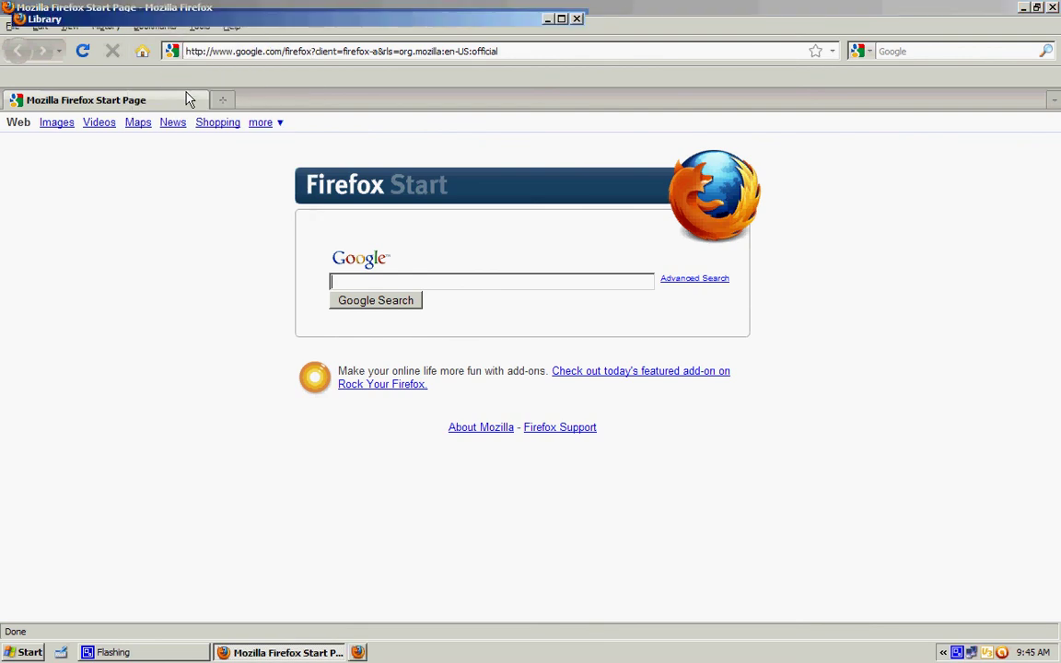
{"action": "left_click", "coordinate": [244, 46]}
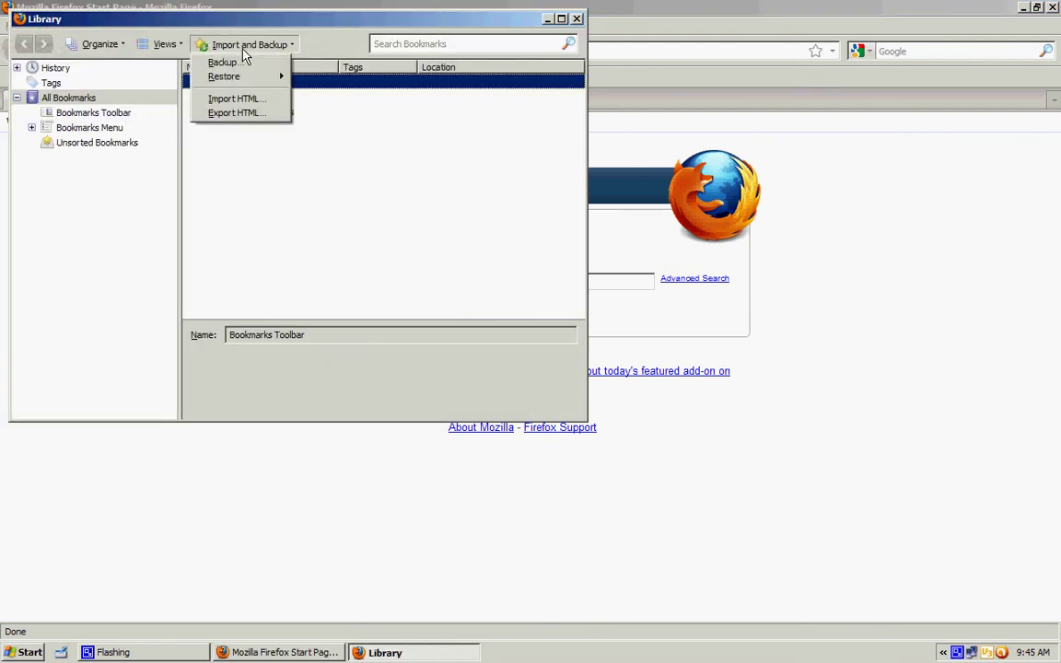
{"action": "left_click", "coordinate": [228, 111]}
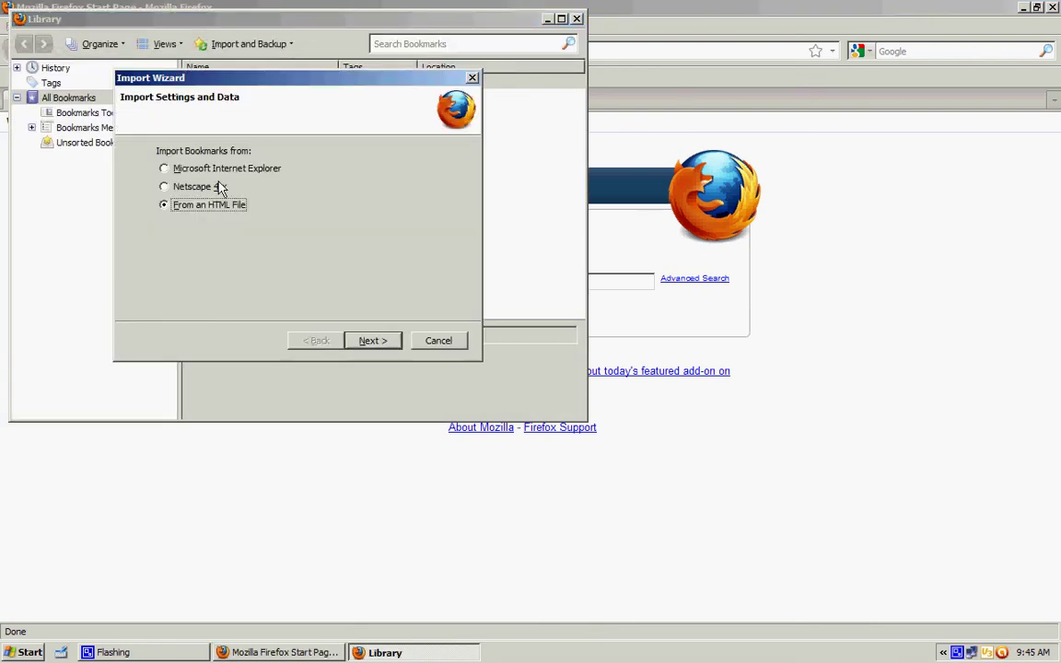
{"action": "left_click", "coordinate": [363, 341]}
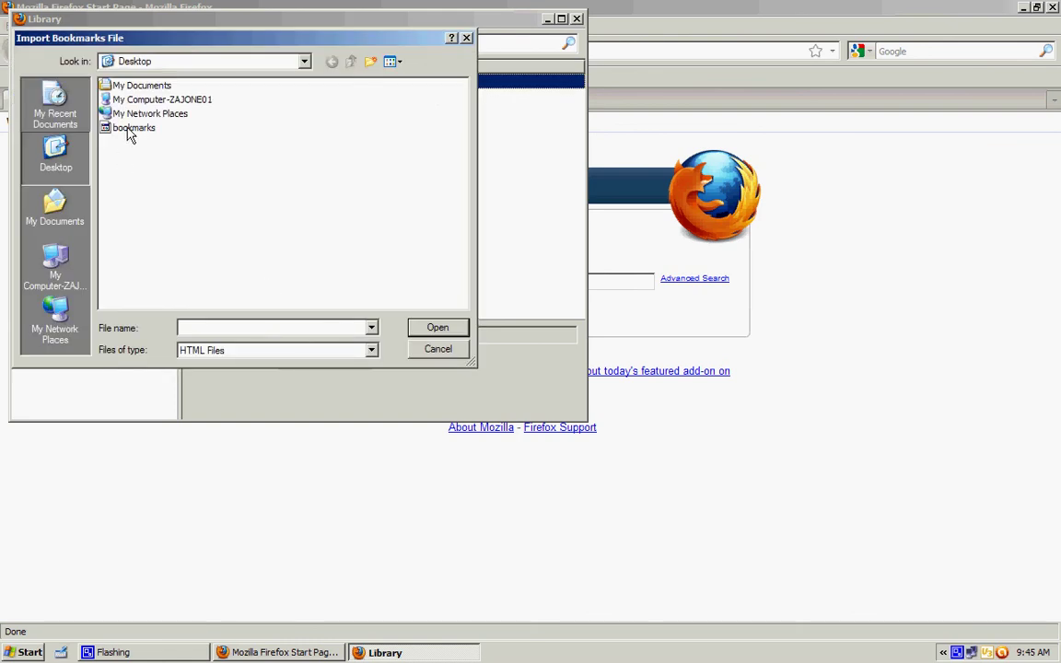
{"action": "double_click", "coordinate": [134, 131]}
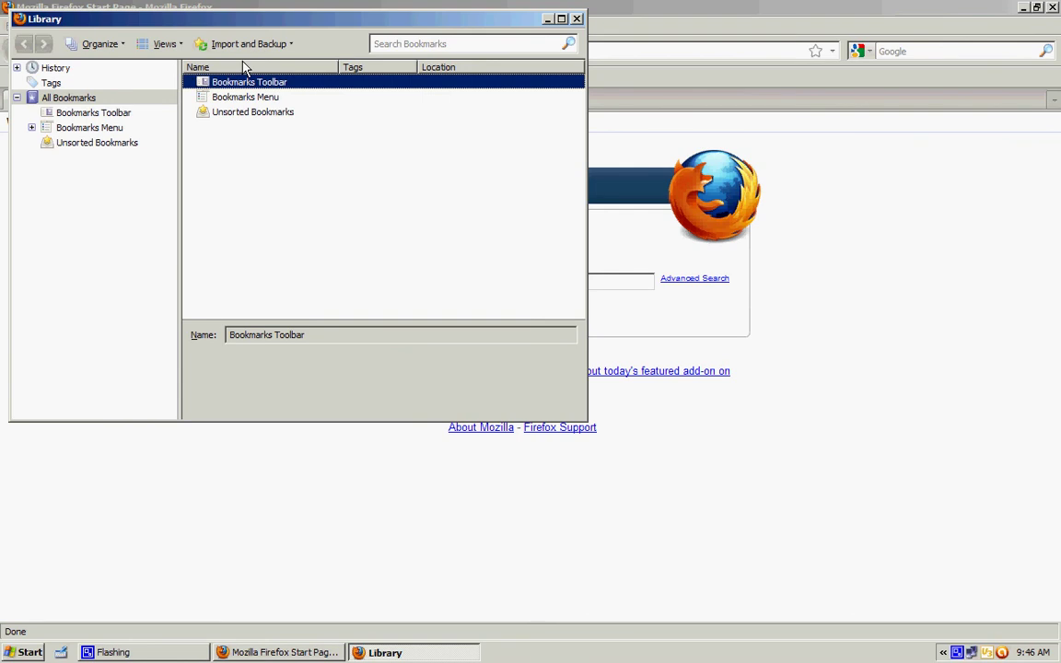
Move the Library window clear of the browser's toolbar and open the imported Bookmarks Toolbar folder inside Bookmarks Menu
{"action": "left_click_drag", "start_coordinate": [380, 24], "coordinate": [446, 125]}
{"action": "left_click", "coordinate": [121, 200]}
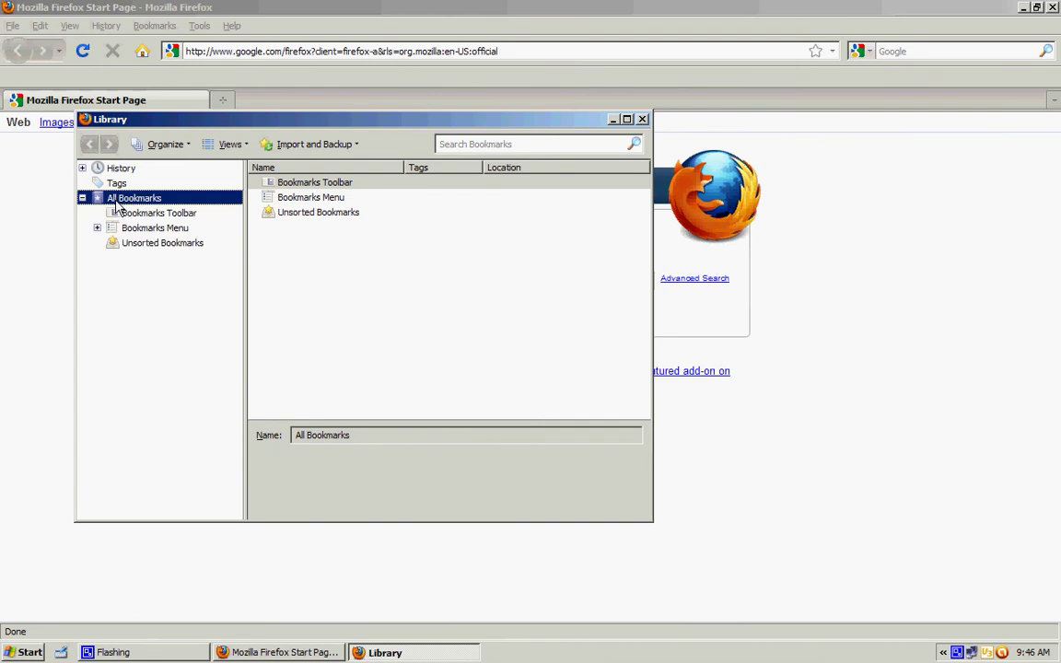
{"action": "left_click", "coordinate": [122, 215]}
{"action": "left_click", "coordinate": [124, 230]}
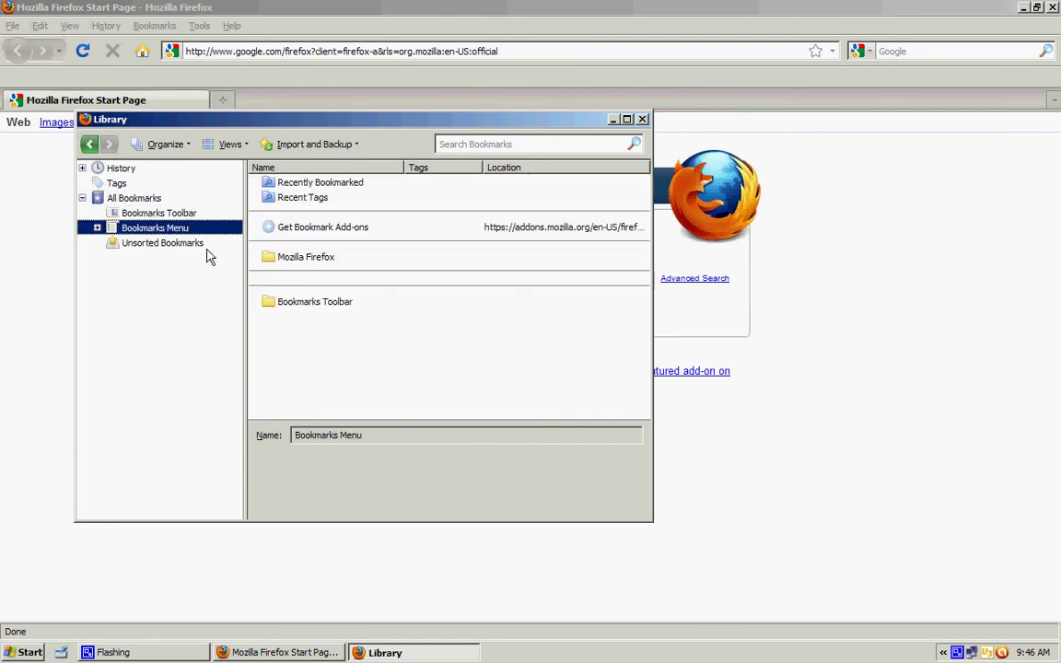
{"action": "left_click", "coordinate": [289, 303]}
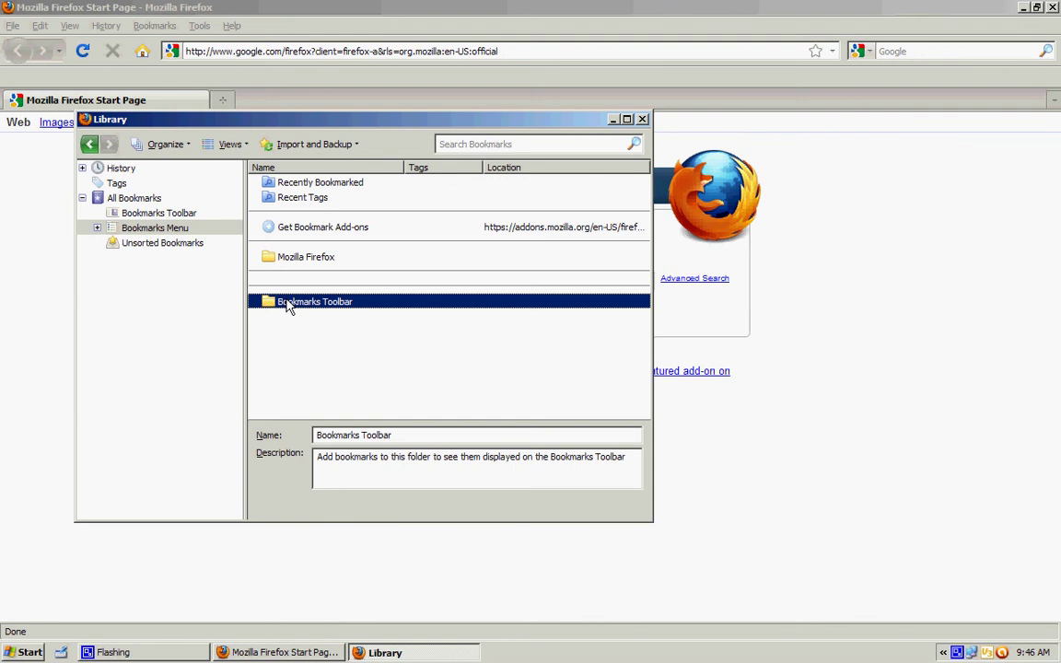
{"action": "double_click", "coordinate": [289, 304]}
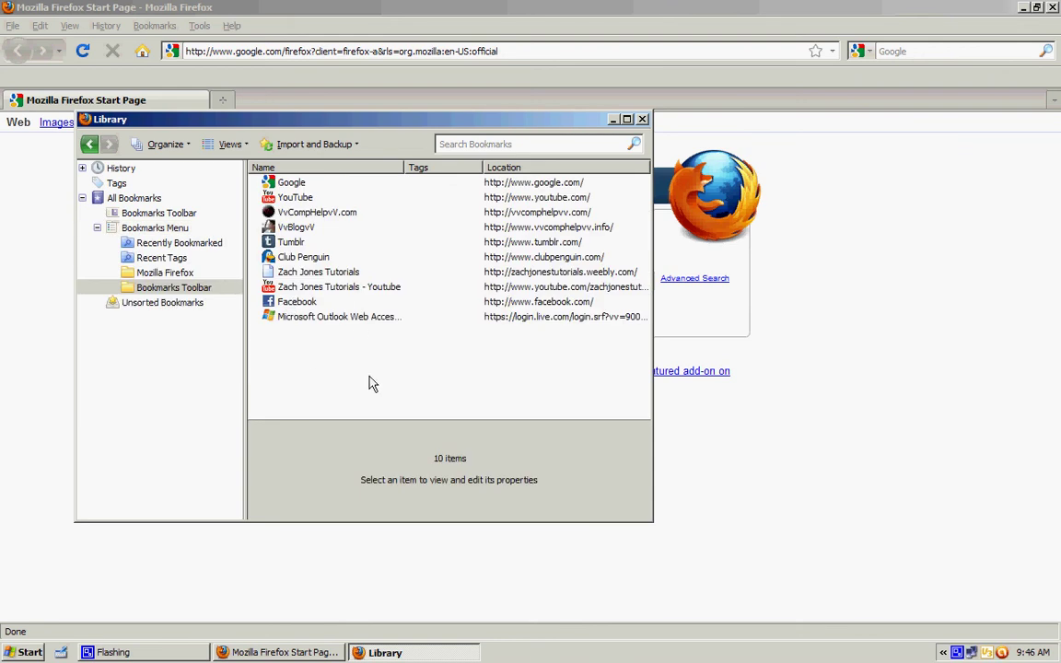
{"action": "left_click", "coordinate": [322, 318]}
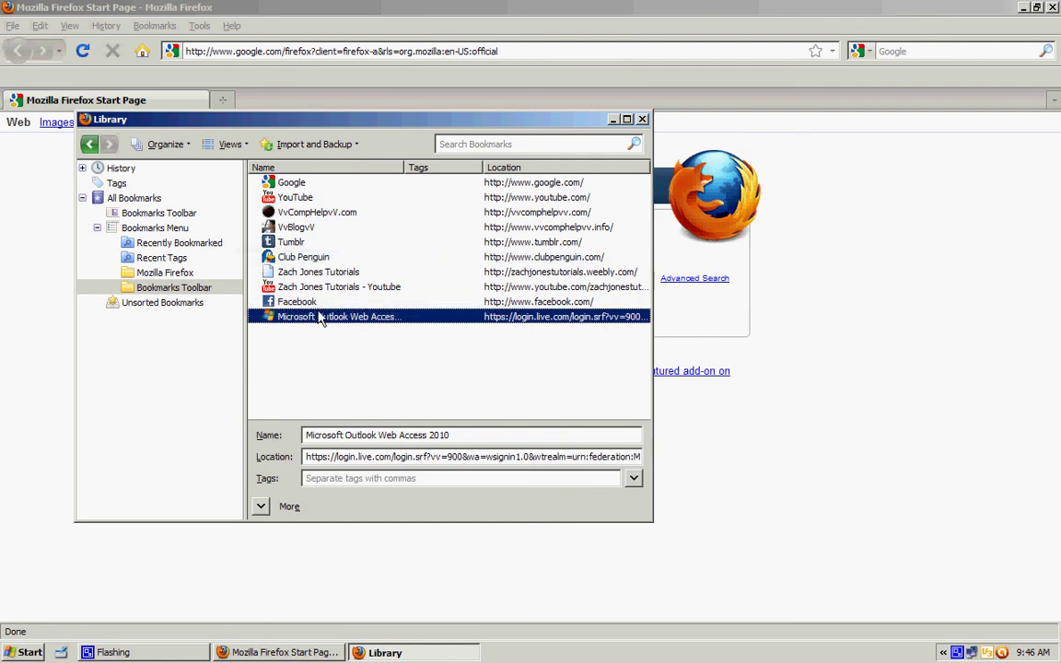
{"action": "left_click_drag", "start_coordinate": [320, 318], "coordinate": [323, 293]}
{"action": "left_click", "coordinate": [322, 273]}
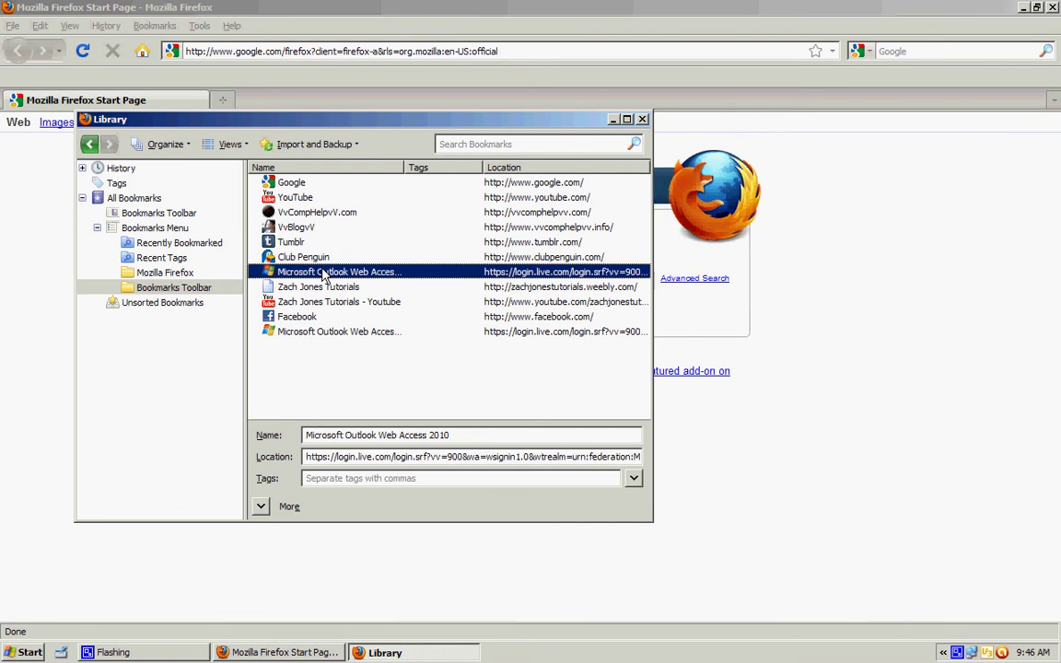
{"action": "key", "text": "Delete"}
Move all bookmarks from the imported folder into the main Bookmarks Toolbar folder and close the library
{"action": "key", "text": "ctrl+a"}
{"action": "left_click_drag", "start_coordinate": [291, 276], "coordinate": [169, 217]}
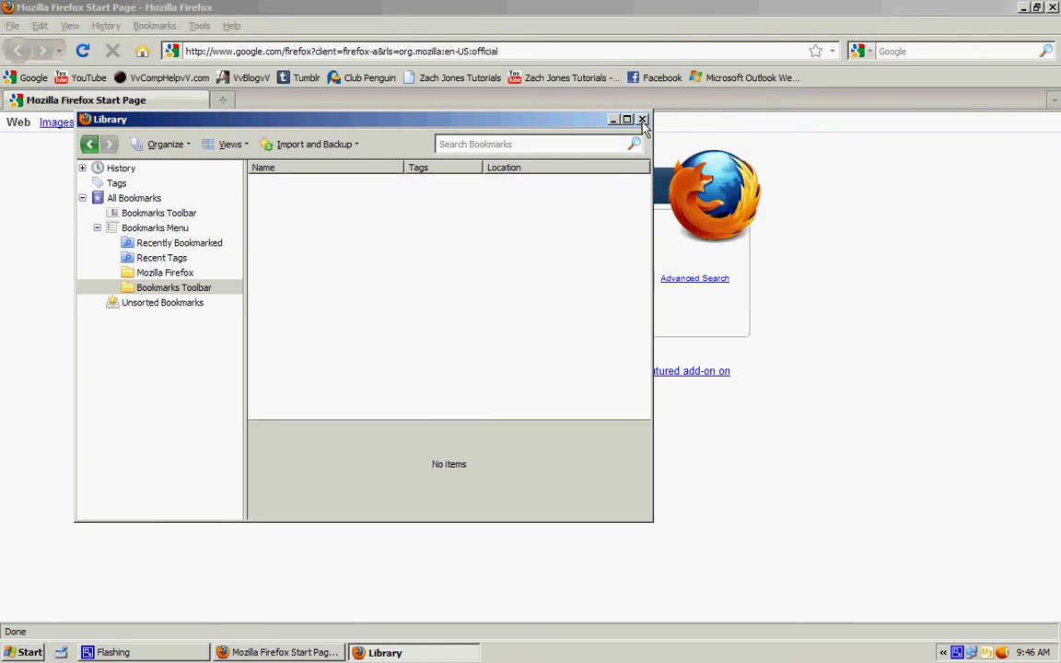
{"action": "left_click", "coordinate": [641, 119]}
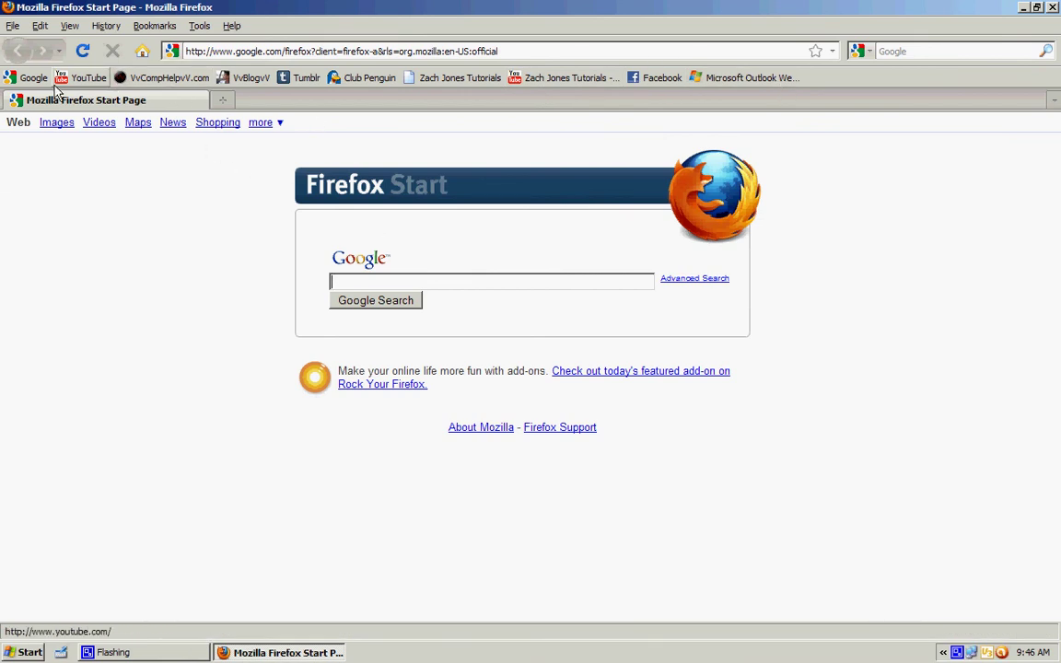
Open the YouTube bookmark from the Bookmarks Toolbar to test it, and close the browser
{"action": "left_click", "coordinate": [83, 83]}
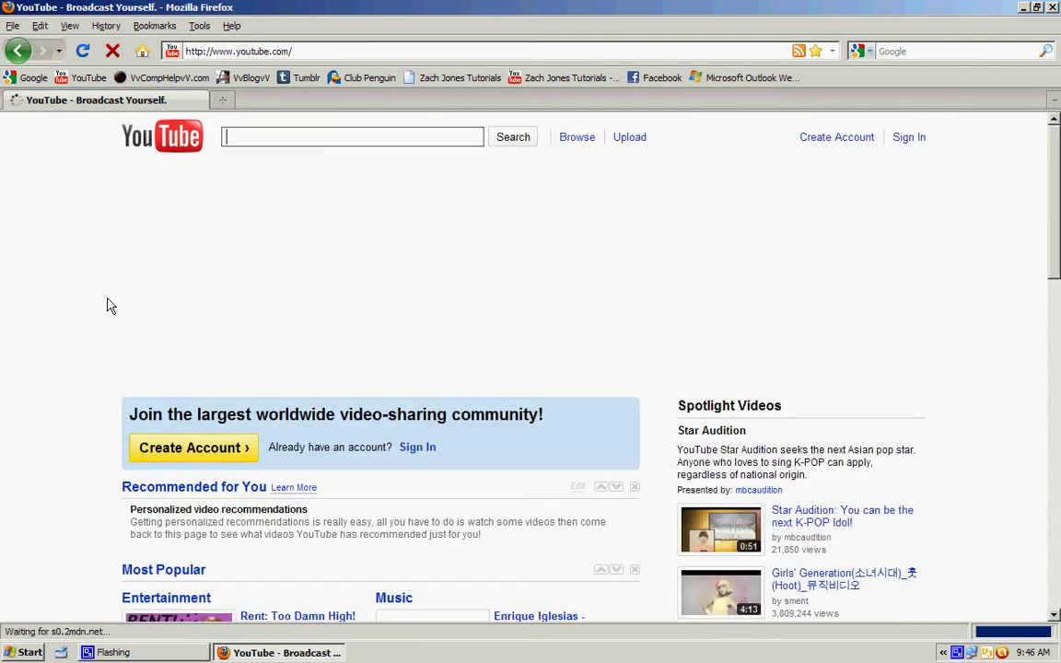
{"action": "left_click", "coordinate": [1051, 6]}
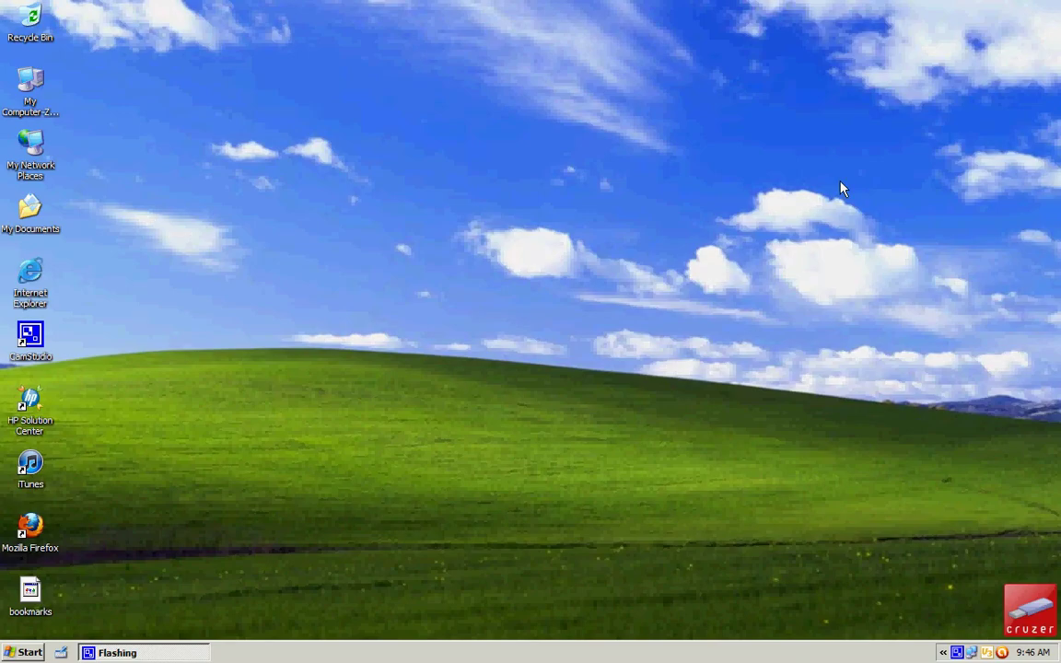